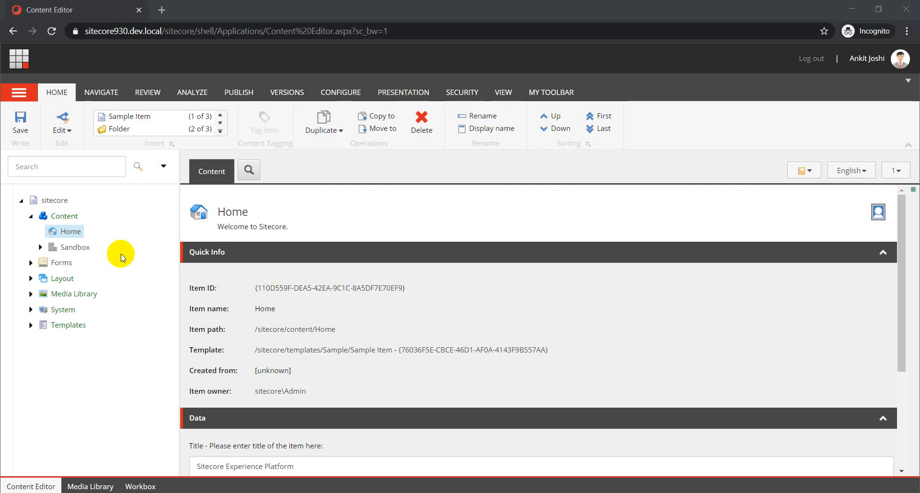
- Expand and open the Sandbox tenant folder, and check which item types can be inserted under Content
left_click(40, 247)
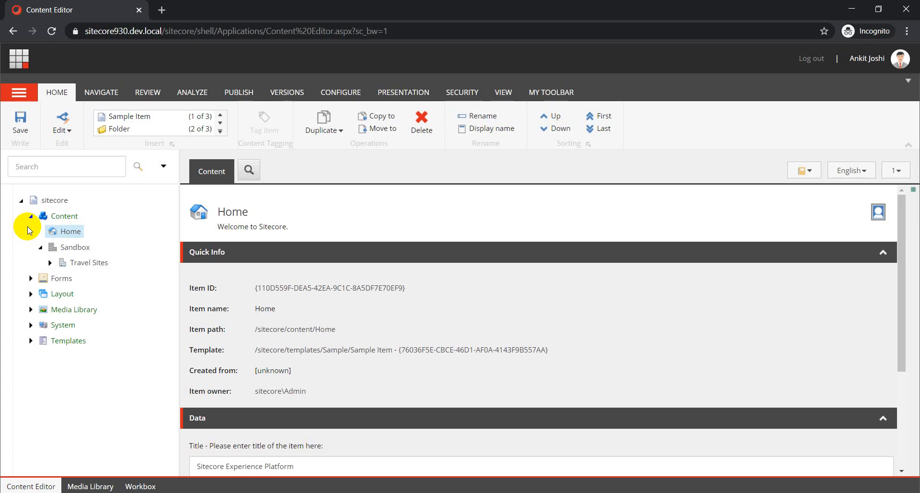
left_click(91, 250)
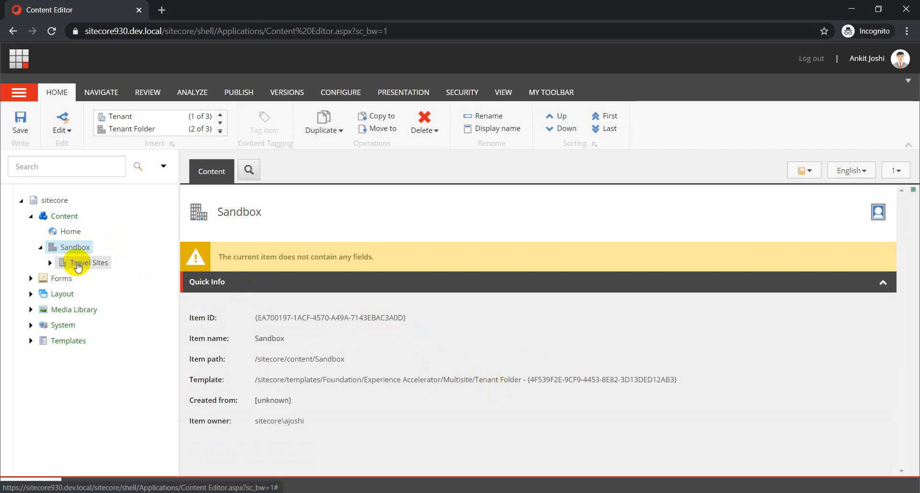
right_click(56, 219)
mouse_move(82, 225)
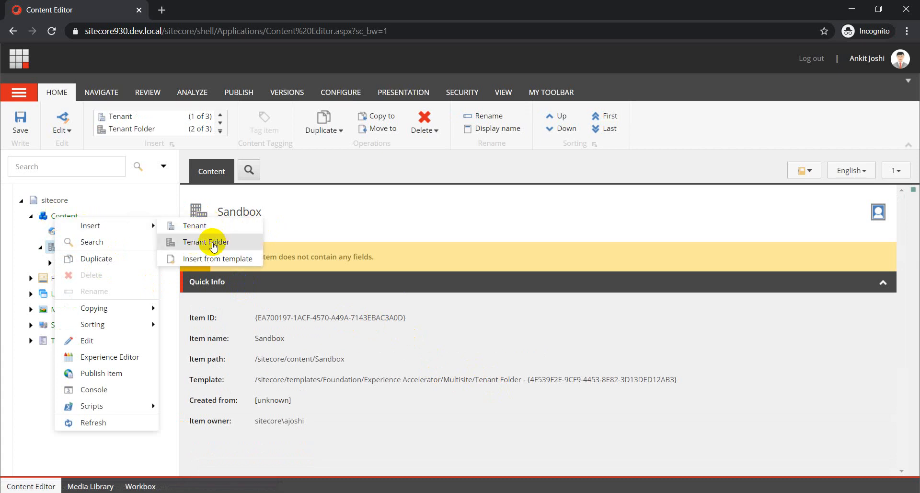
left_click(481, 332)
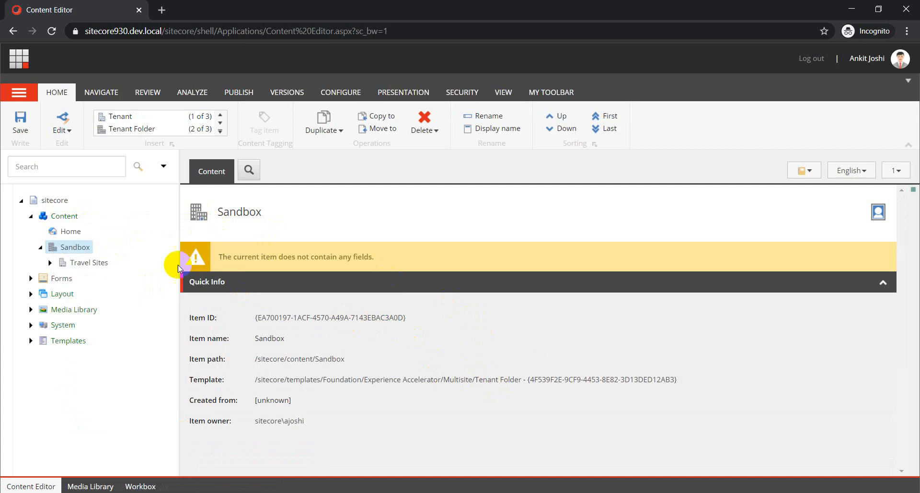
- Check which item types can be inserted under the Sandbox tenant folder
right_click(77, 251)
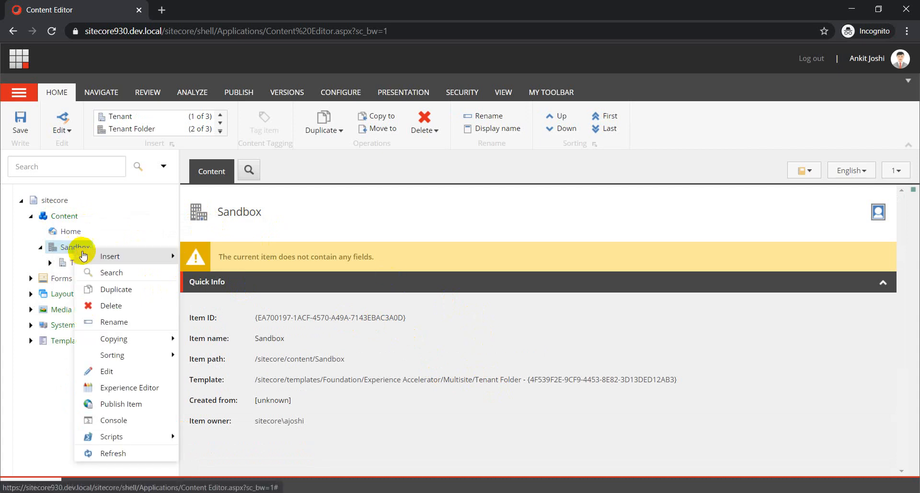
mouse_move(111, 259)
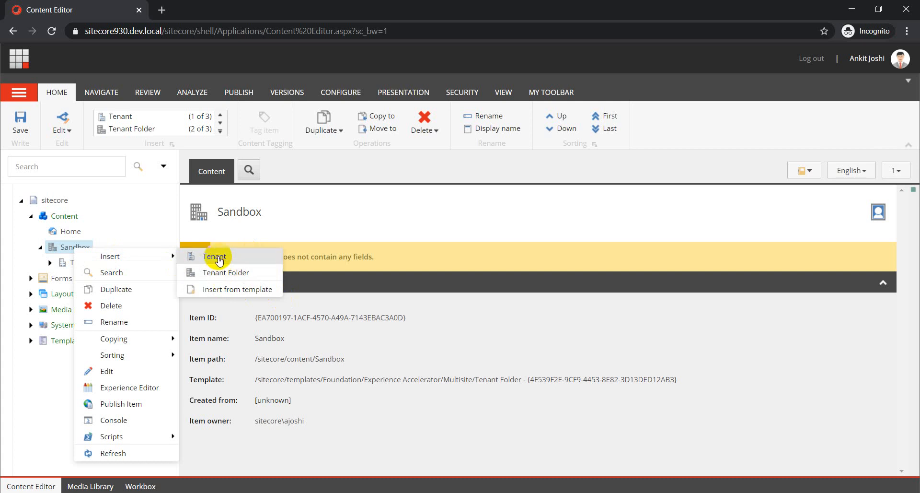
left_click(530, 362)
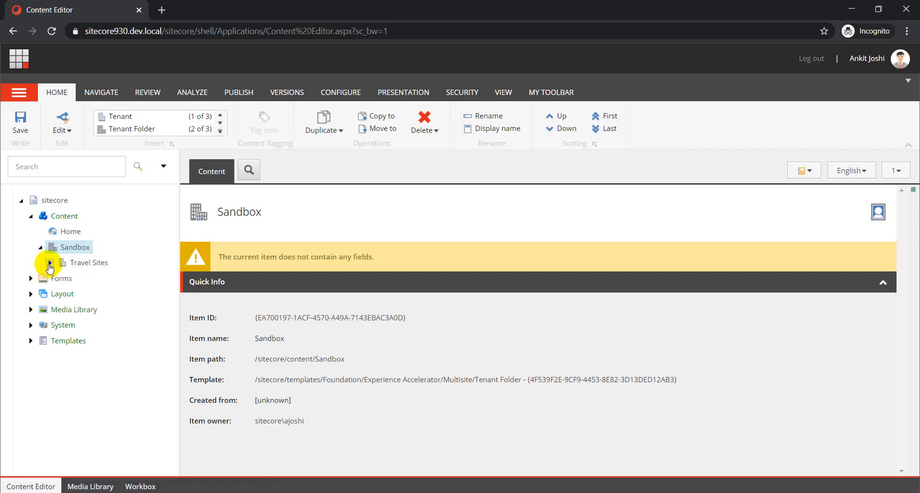
- Open the Travel Sites tenant and review its configuration locations, modules and shared sites
left_click(92, 267)
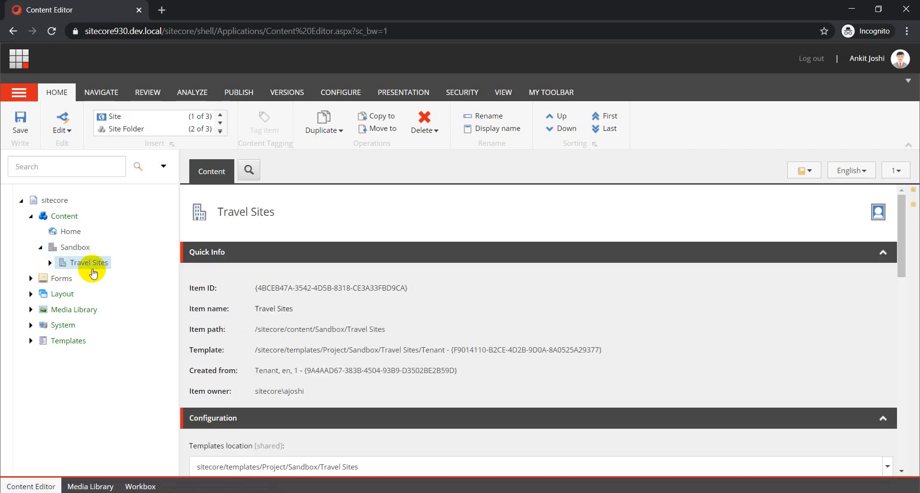
scroll(325, 356, "down", 6)
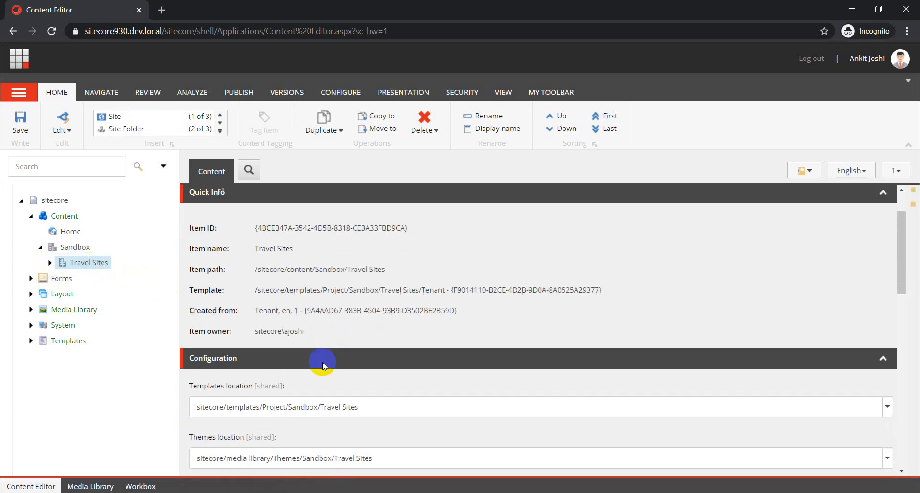
scroll(315, 362, "down", 3)
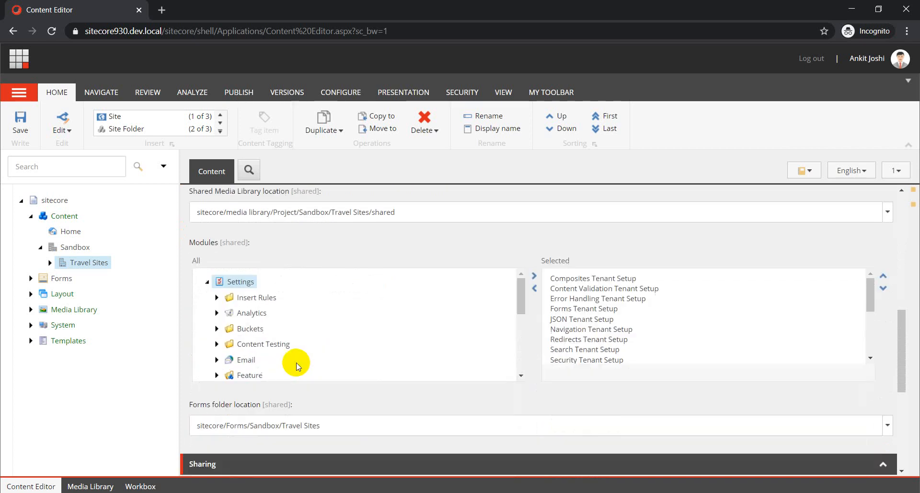
scroll(293, 363, "down", 5)
scroll(307, 403, "down", 2)
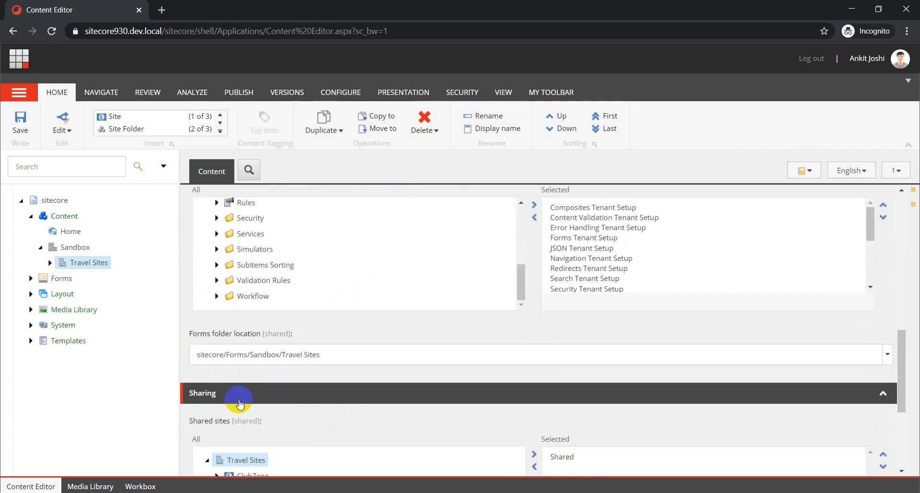
scroll(319, 412, "down", 2)
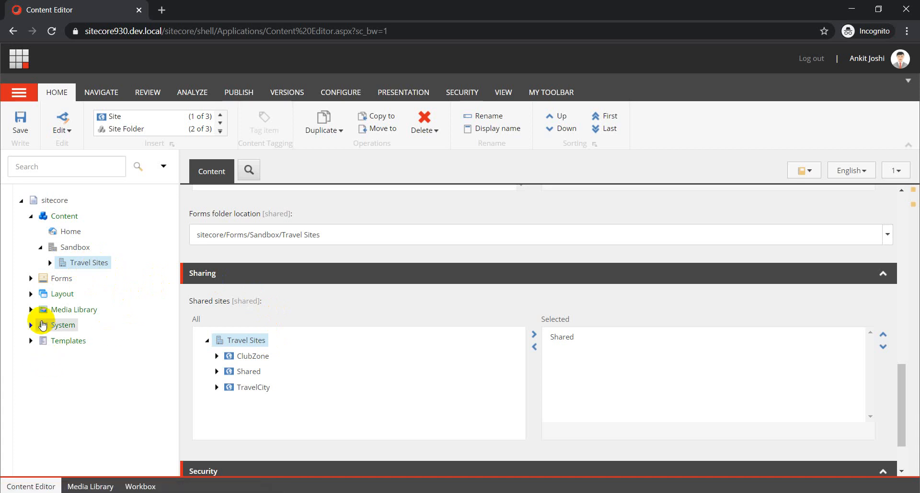
- Expand the Travel Sites tenant and check which item types can be inserted under it
left_click(49, 263)
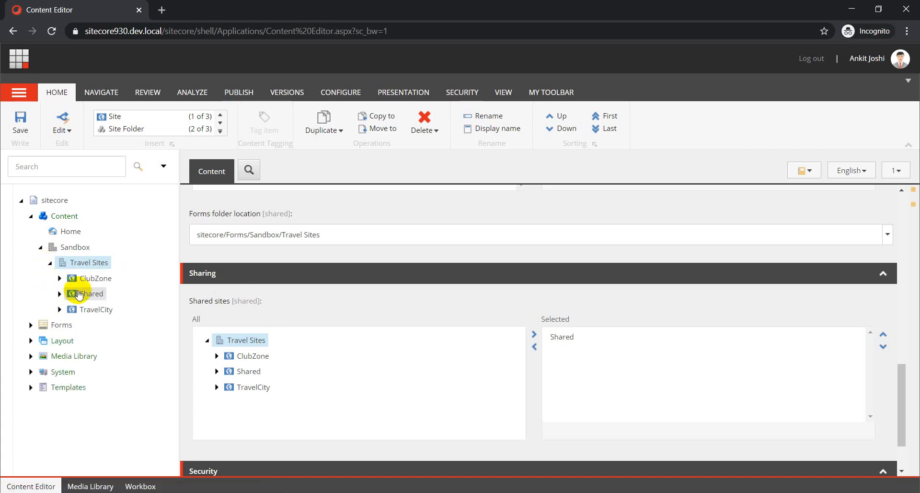
right_click(95, 267)
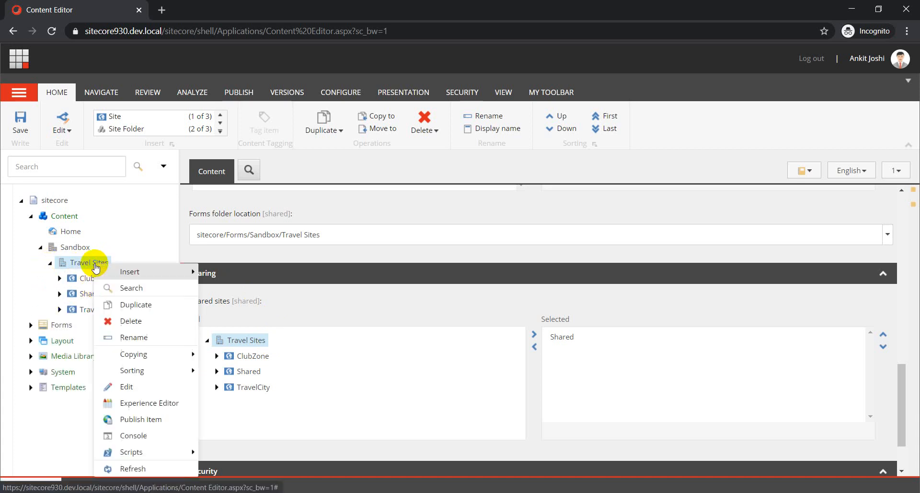
left_click(125, 274)
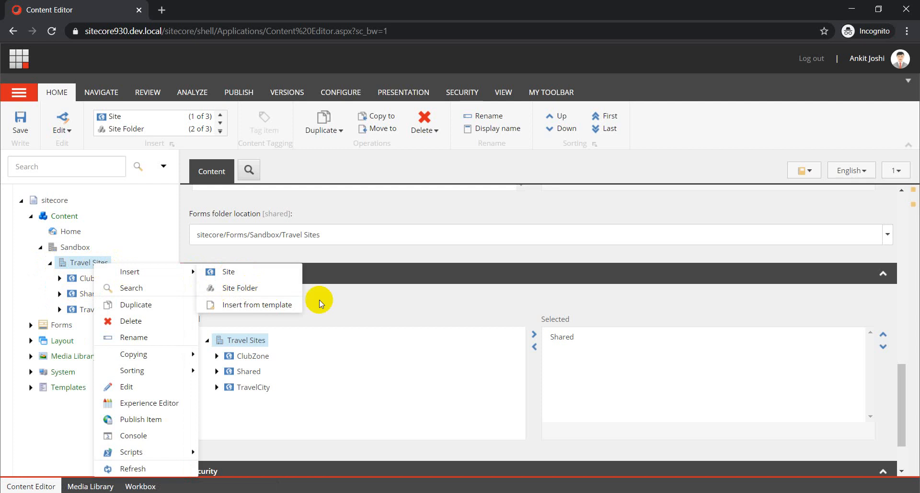
left_click(353, 303)
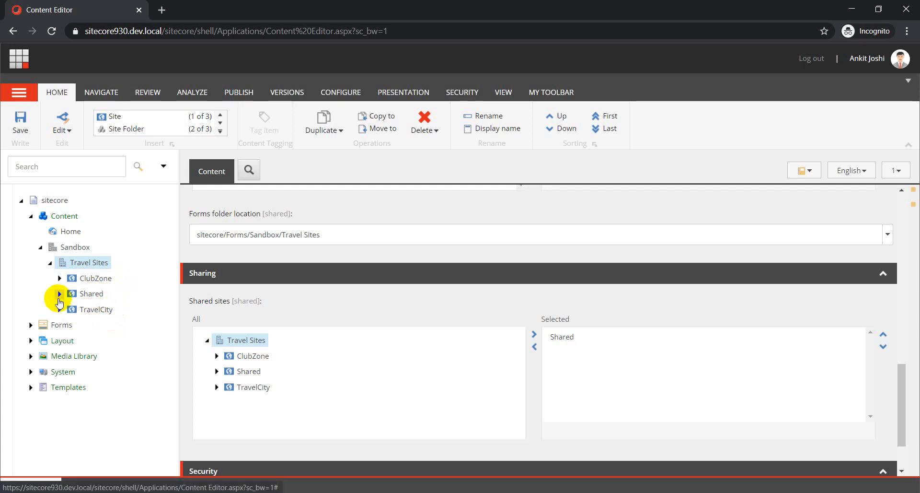
- Start the creation of a new SXA site under the Travel Sites tenant
left_click(96, 262)
right_click(95, 263)
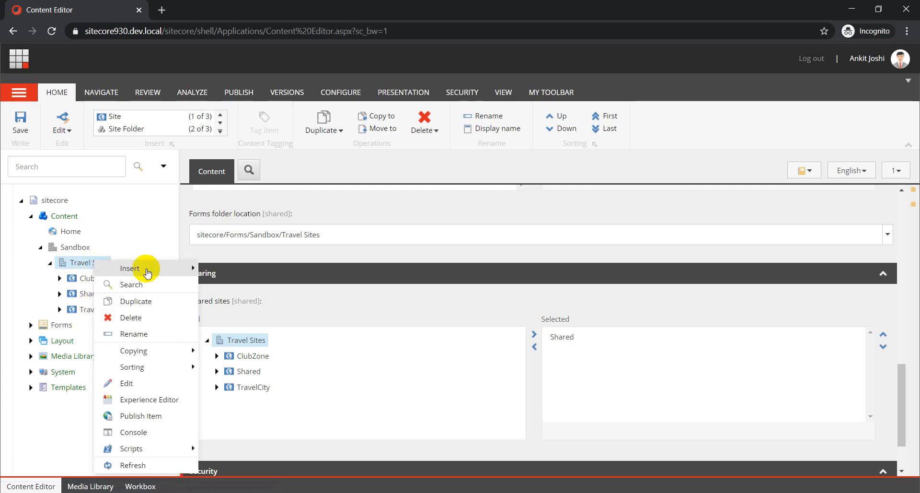
mouse_move(143, 266)
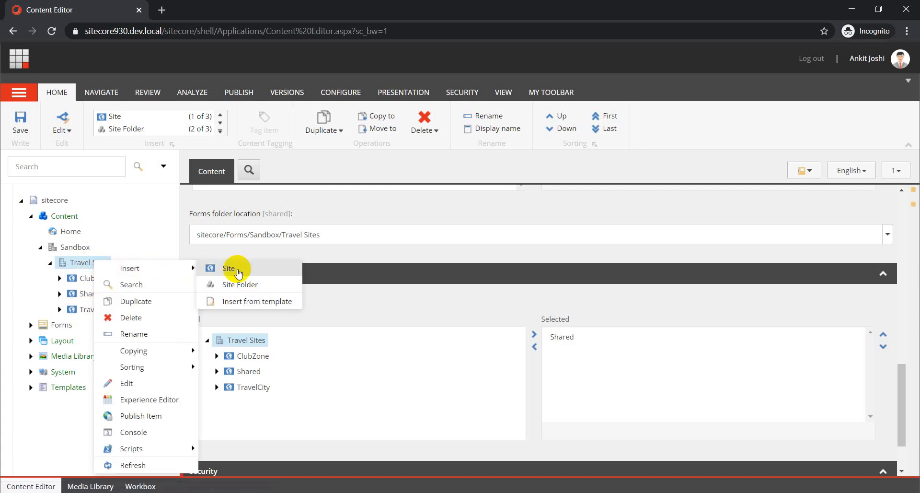
left_click(360, 300)
right_click(99, 267)
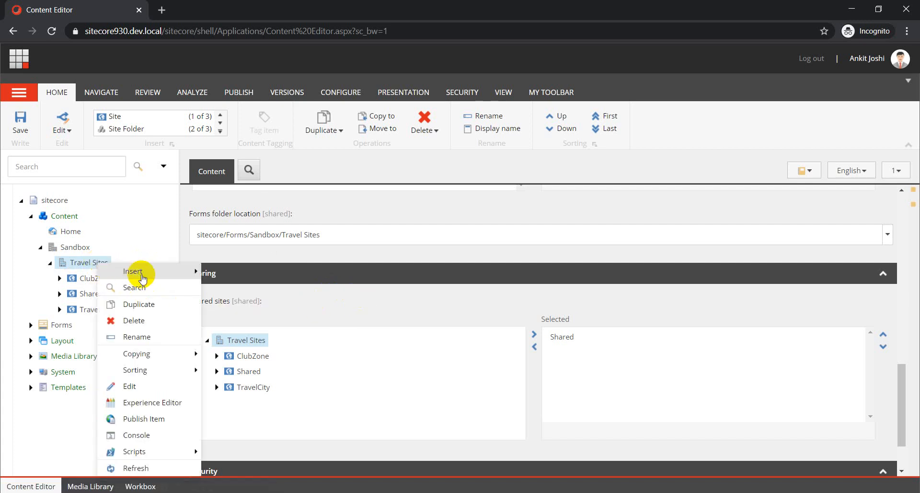
mouse_move(139, 278)
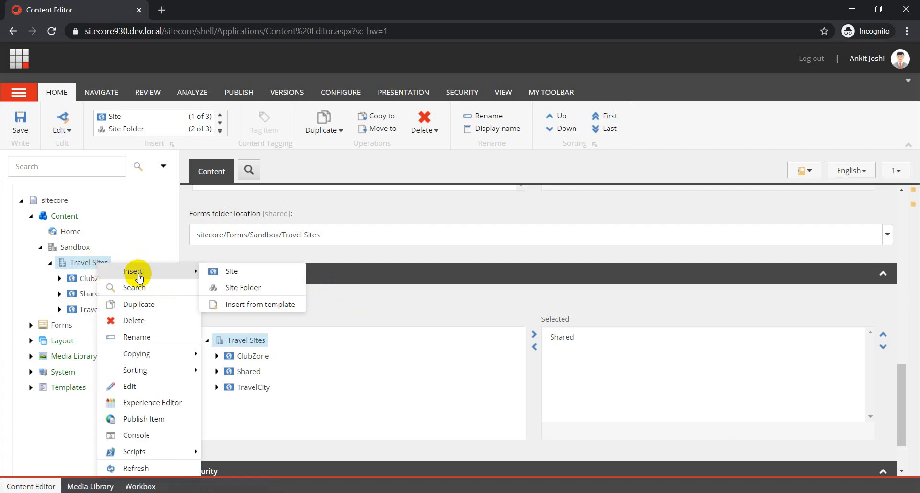
left_click(235, 272)
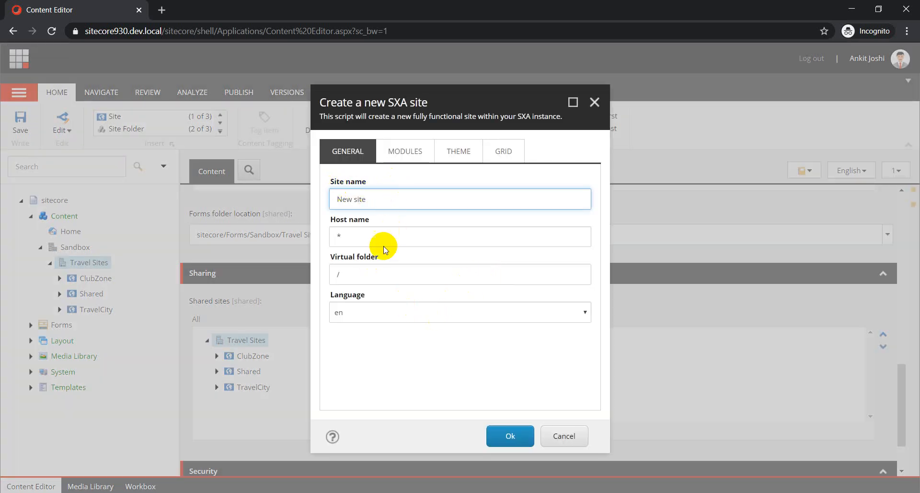
- Examine the full list of modules offered for the new SXA site
left_click(413, 143)
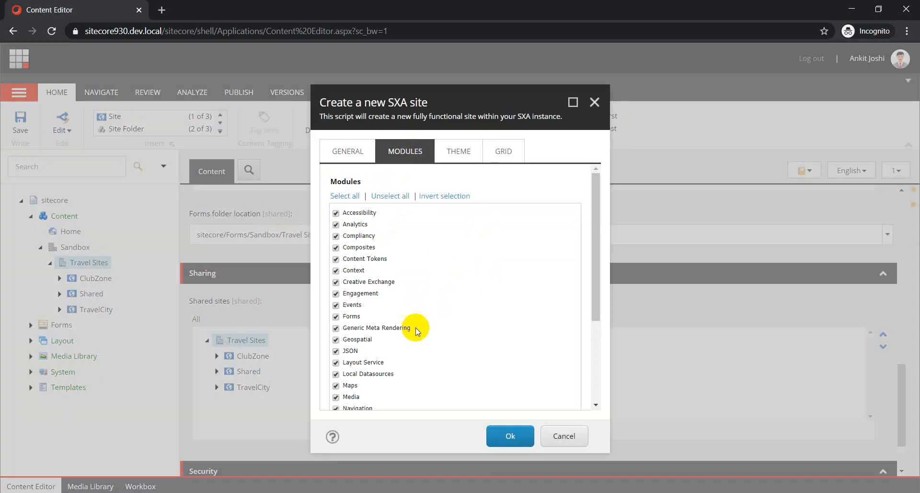
scroll(419, 329, "down", 3)
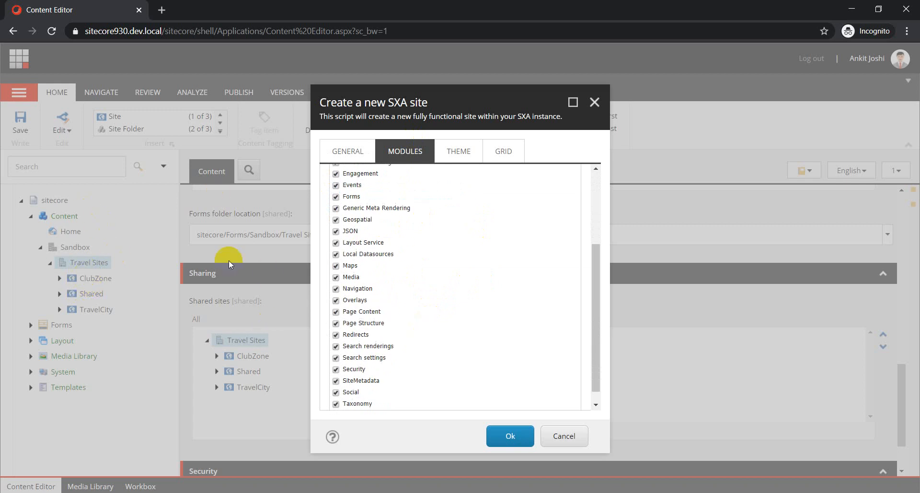
scroll(386, 261, "up", 3)
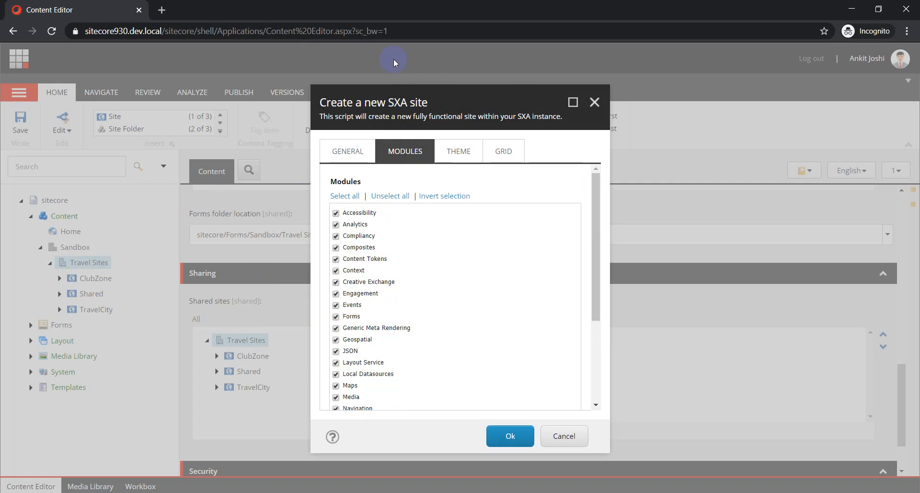
left_click(406, 151)
scroll(412, 293, "down", 3)
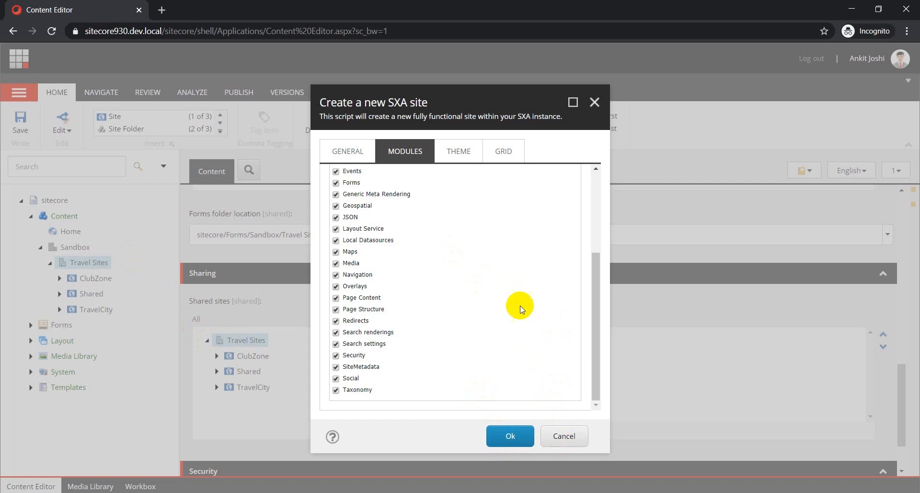
- Examine the theme options and the available grid systems for the new SXA site
left_click(462, 164)
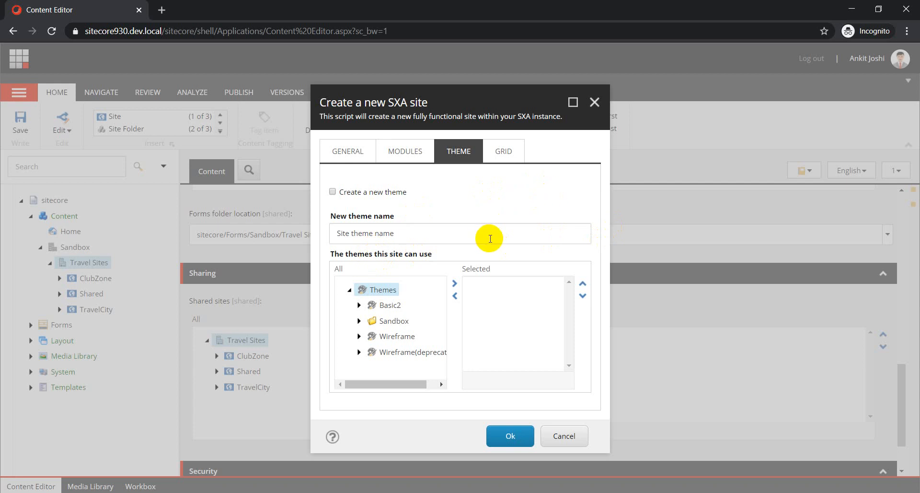
left_click(513, 171)
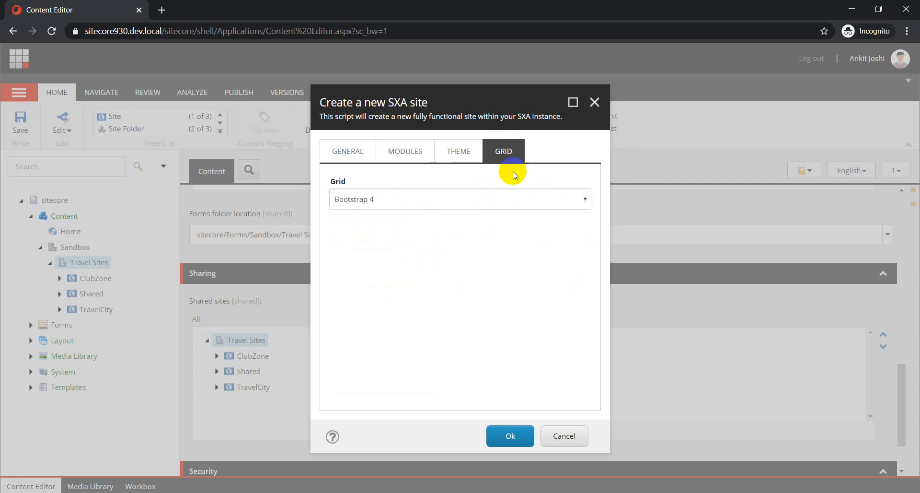
left_click(408, 200)
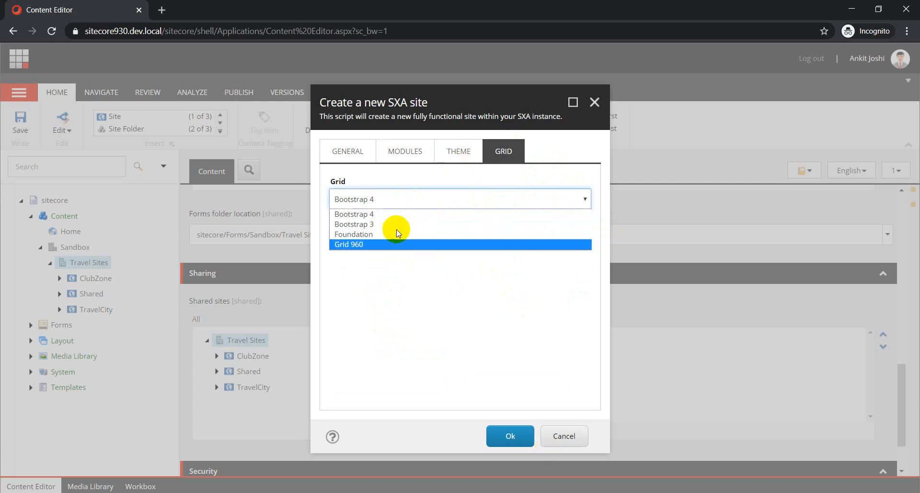
left_click(458, 149)
left_click(458, 150)
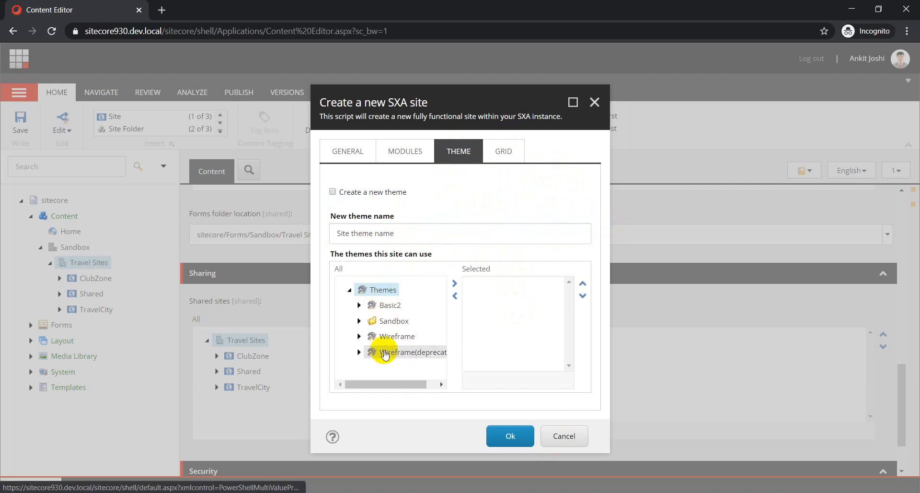
- Revisit the new site's module list, and examine its general settings for site name and host name
left_click(410, 150)
scroll(444, 357, "up", 5)
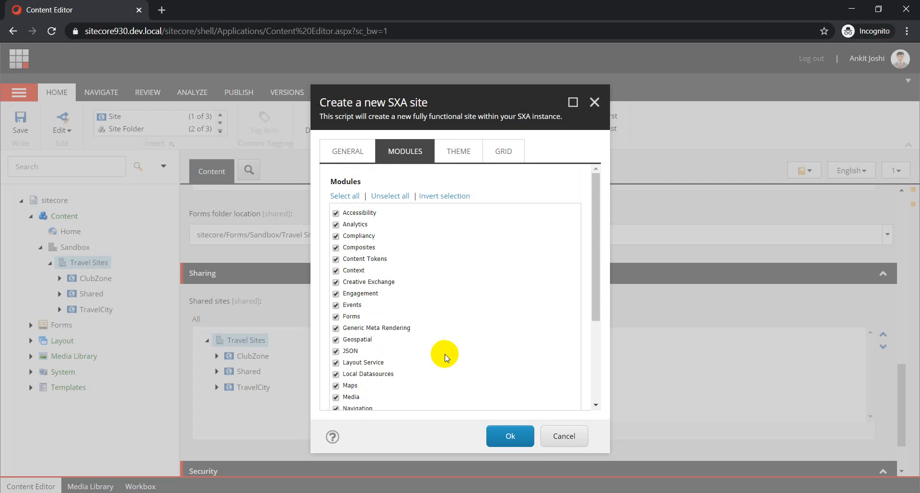
left_click(344, 149)
left_click_drag(387, 203, 341, 200)
left_click(361, 235)
left_click_drag(361, 235, 331, 236)
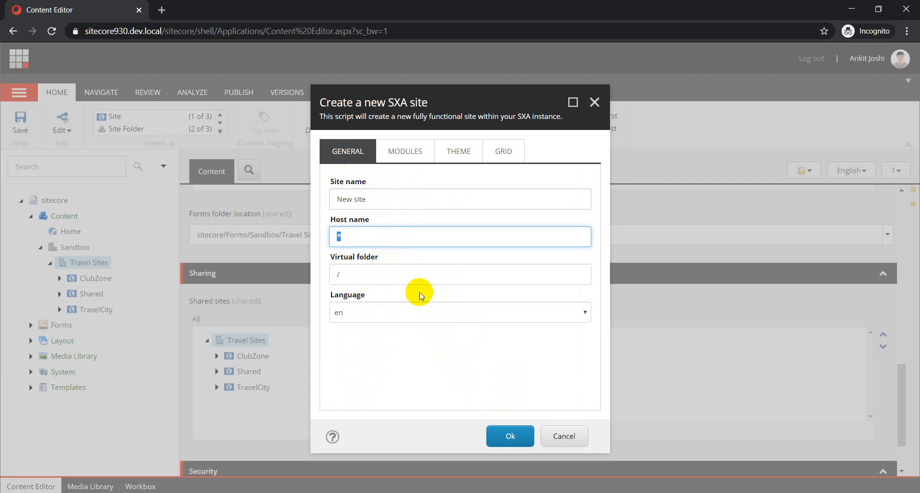
- Look through the new site's modules once more and cancel the site creation
left_click(404, 151)
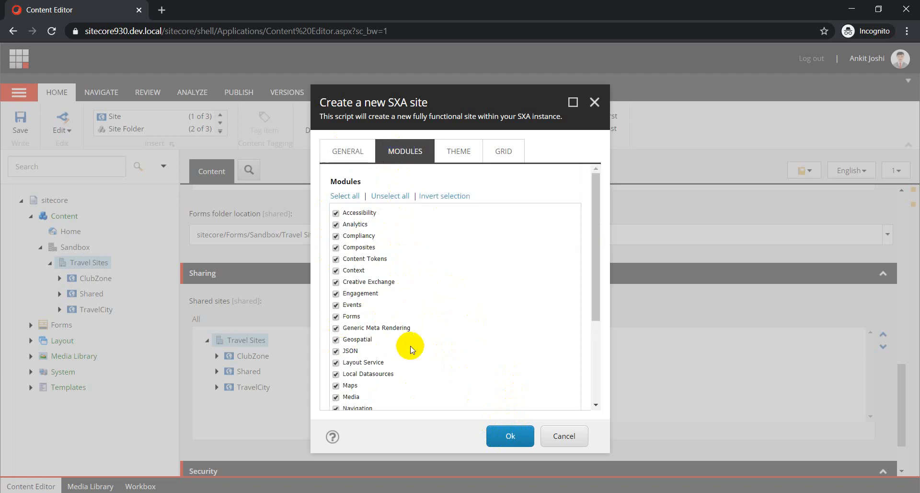
scroll(411, 347, "down", 3)
scroll(412, 351, "up", 3)
left_click(577, 441)
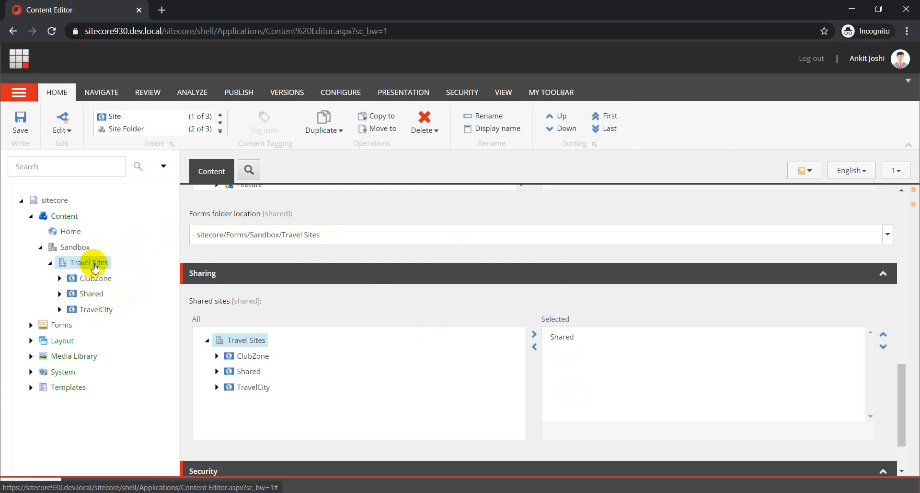
left_click(60, 278)
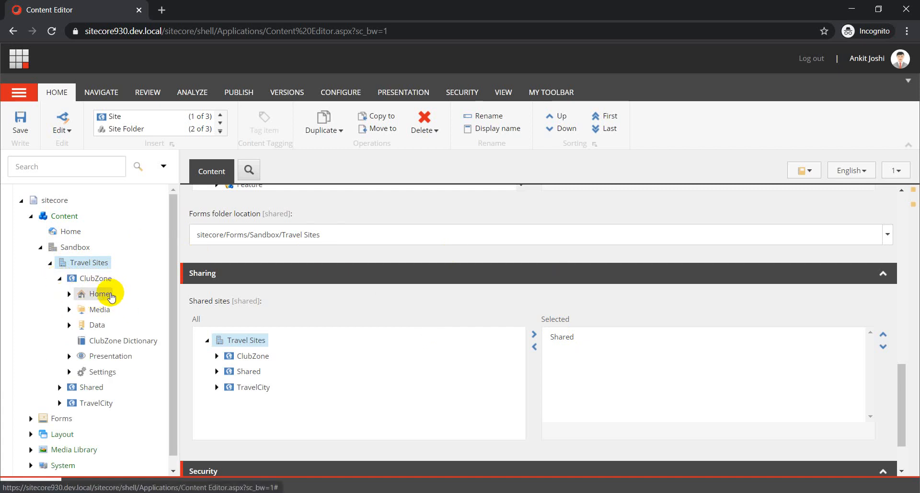
left_click_drag(162, 31, 88, 39)
key("ctrl+c")
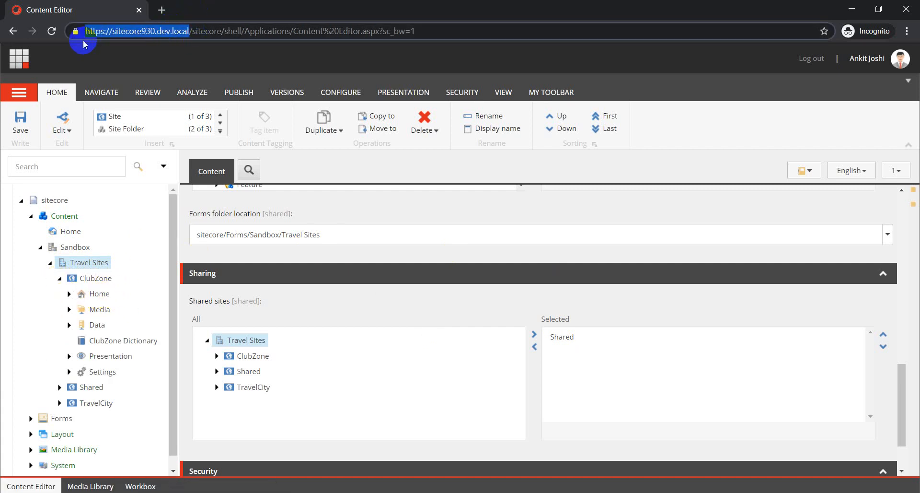
left_click(161, 9)
key("ctrl+v")
key("Return")
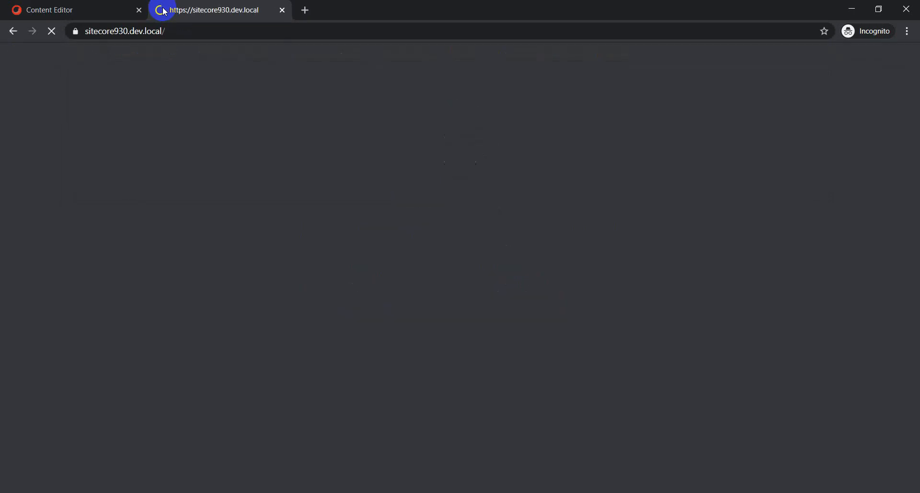
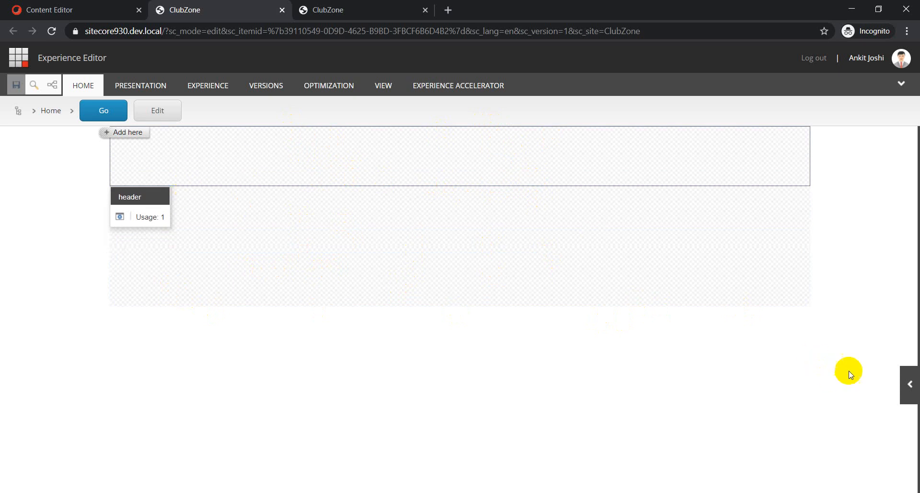
- Open the Experience Editor toolbox and examine the components in its Composites and Context groups
left_click(911, 389)
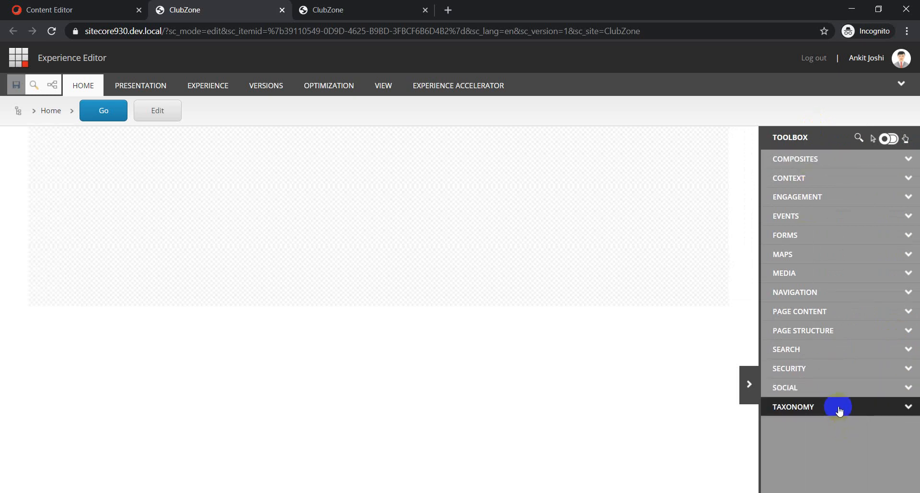
left_click(822, 160)
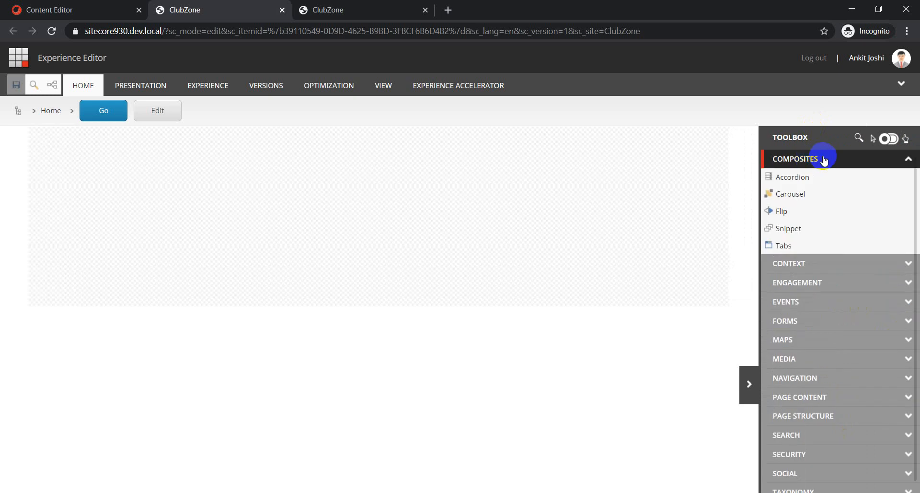
left_click(824, 161)
left_click(820, 180)
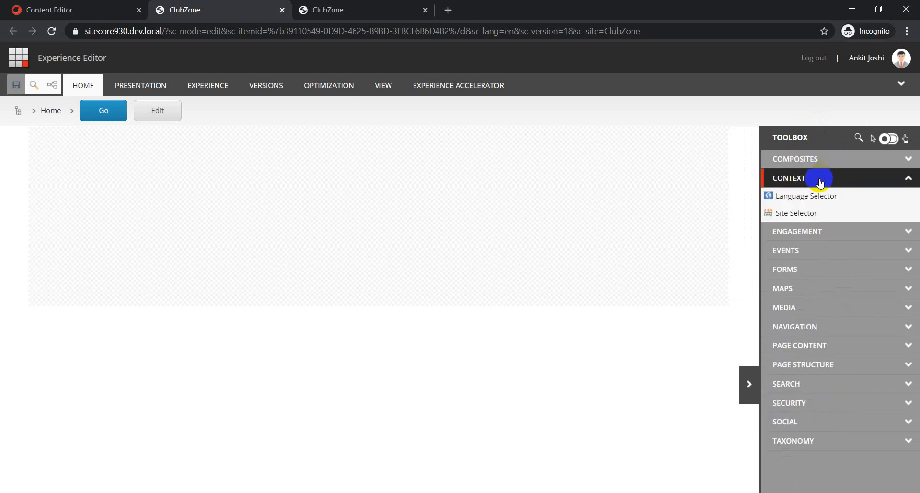
left_click(820, 182)
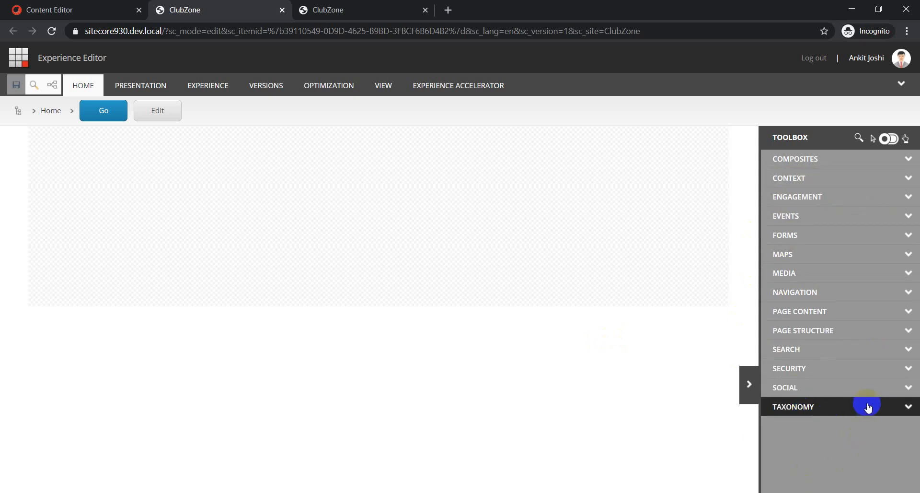
- Add an Image component to the header placeholder of the ClubZone home page and assign it the tourism image
left_click(813, 271)
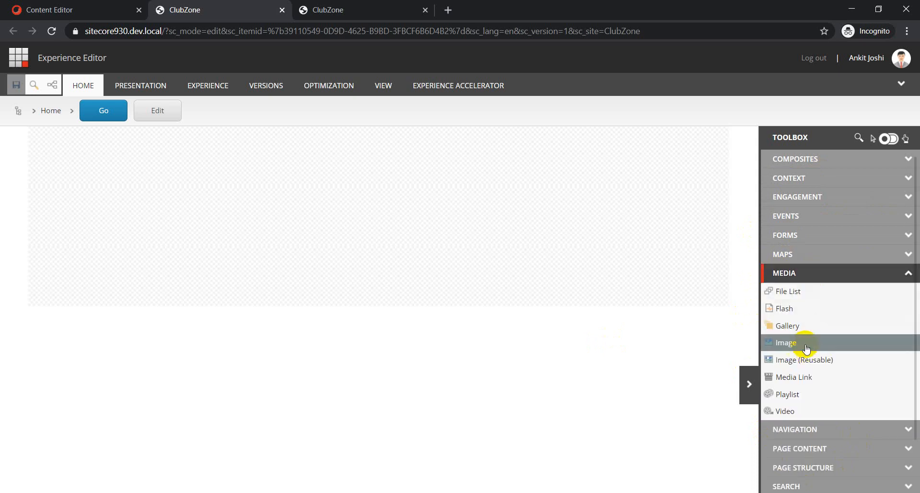
left_click_drag(807, 345, 335, 152)
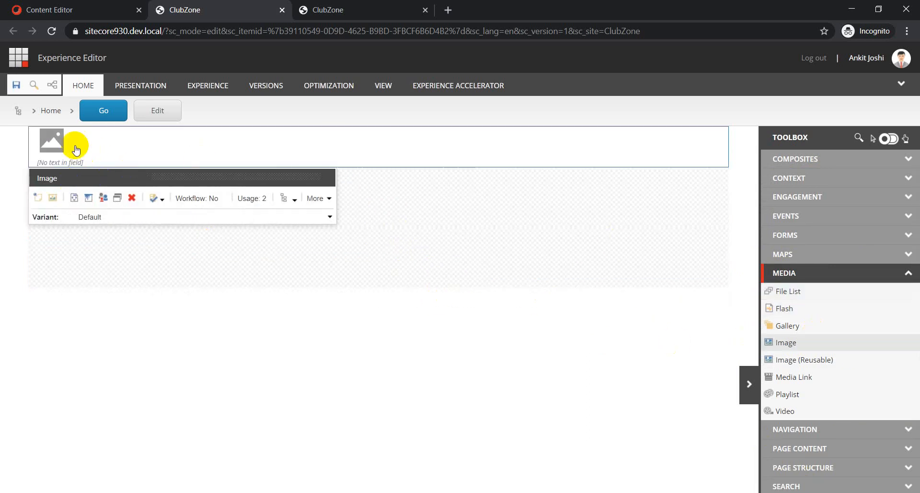
left_click(51, 140)
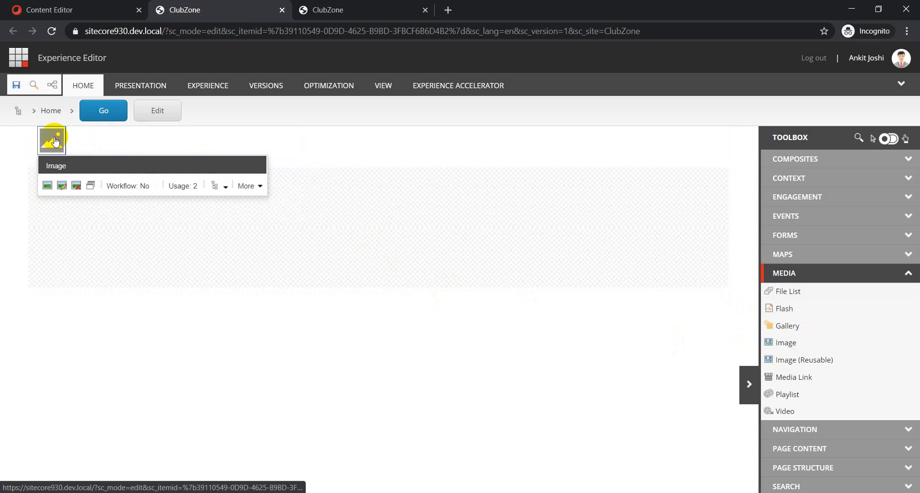
left_click(46, 185)
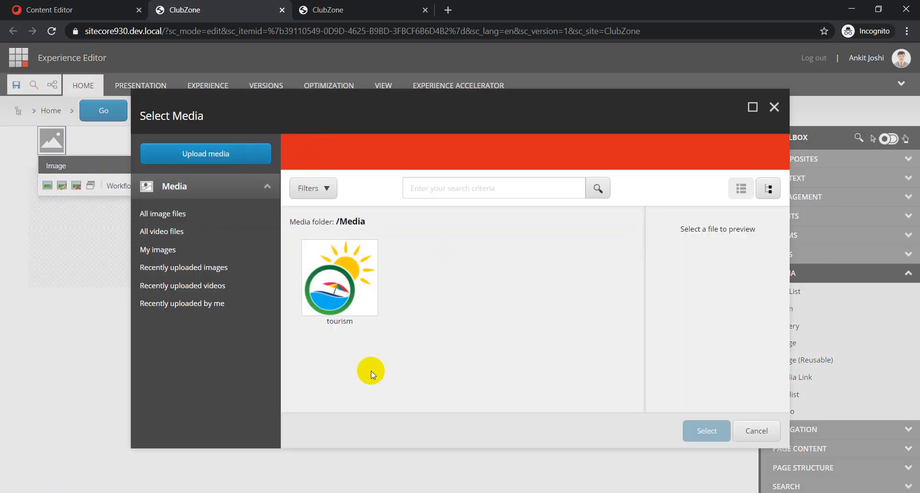
left_click(348, 294)
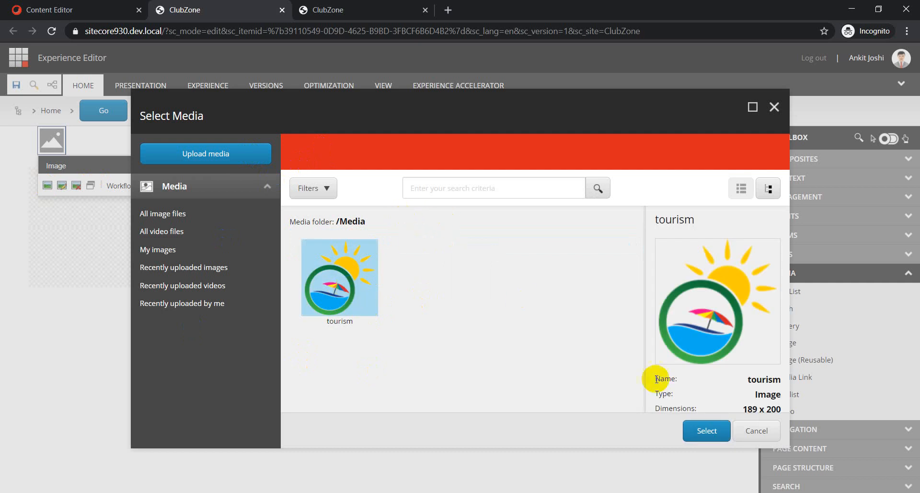
left_click(710, 431)
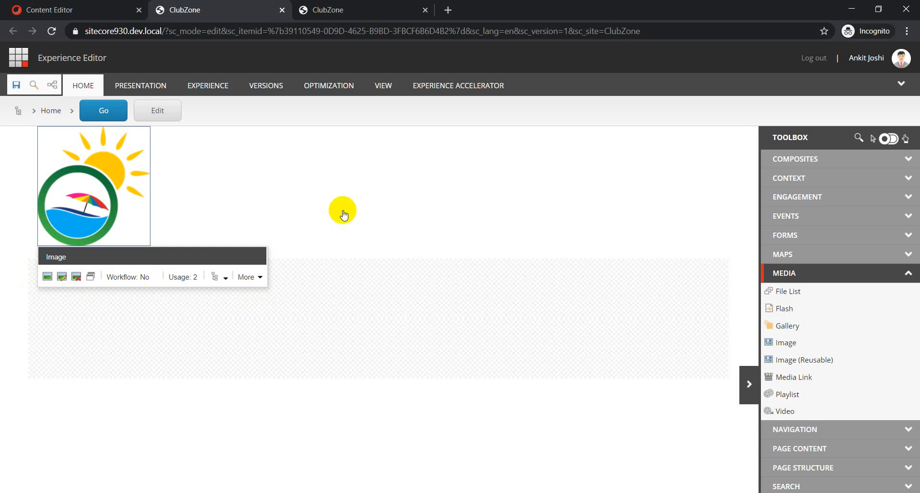
left_click(354, 299)
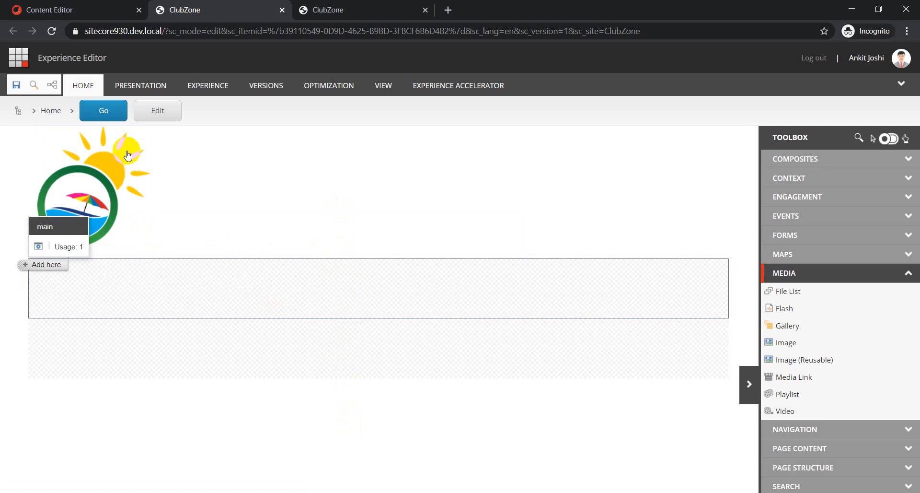
left_click(62, 9)
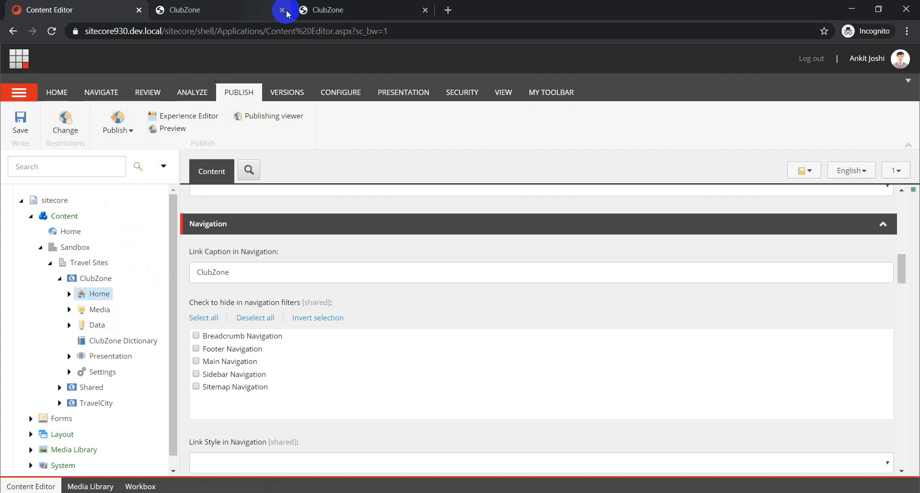
left_click(328, 10)
left_click(202, 10)
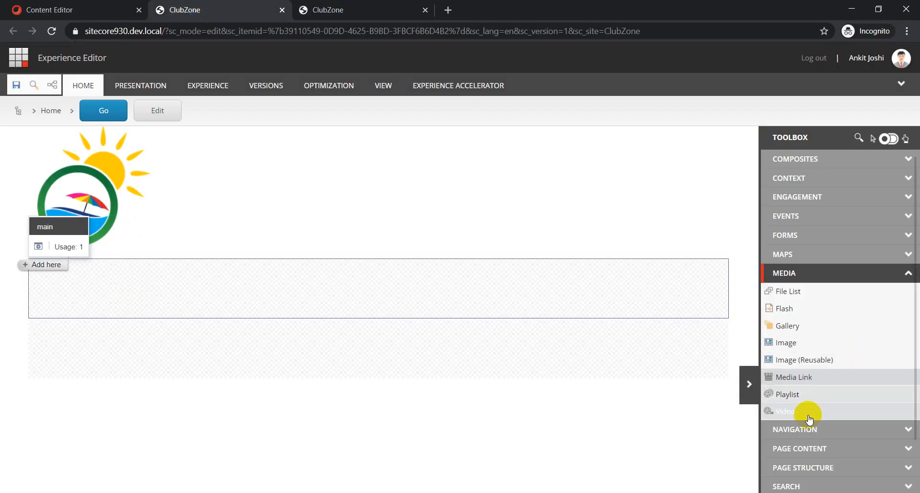
- Add a Rich Text component from Page Content to the main placeholder and open its text in the Rich Text Editor
left_click(784, 274)
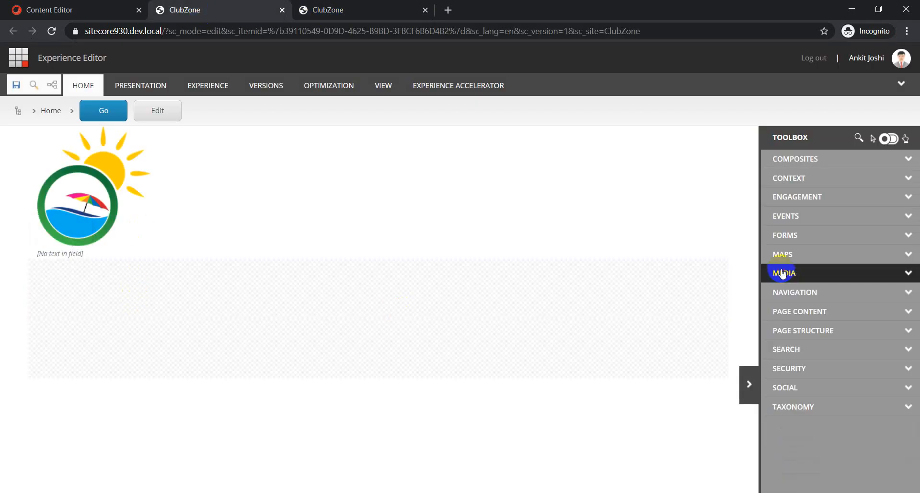
left_click(801, 312)
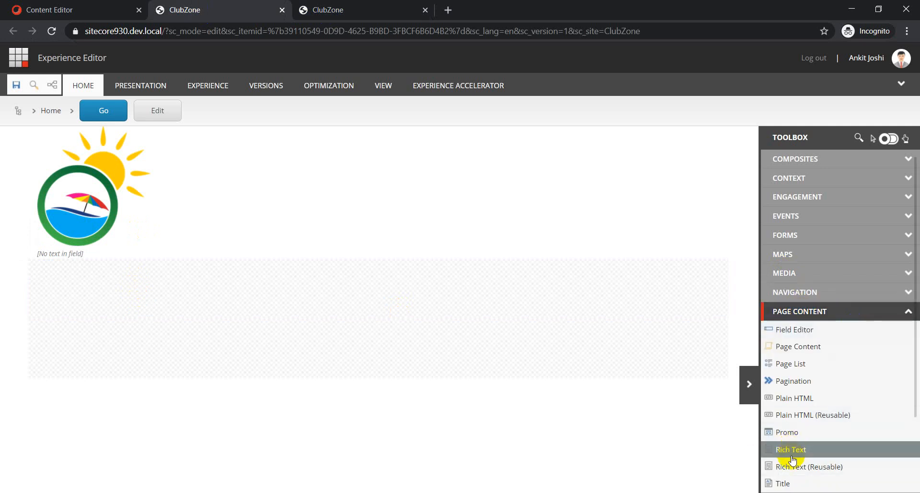
left_click_drag(799, 453, 269, 287)
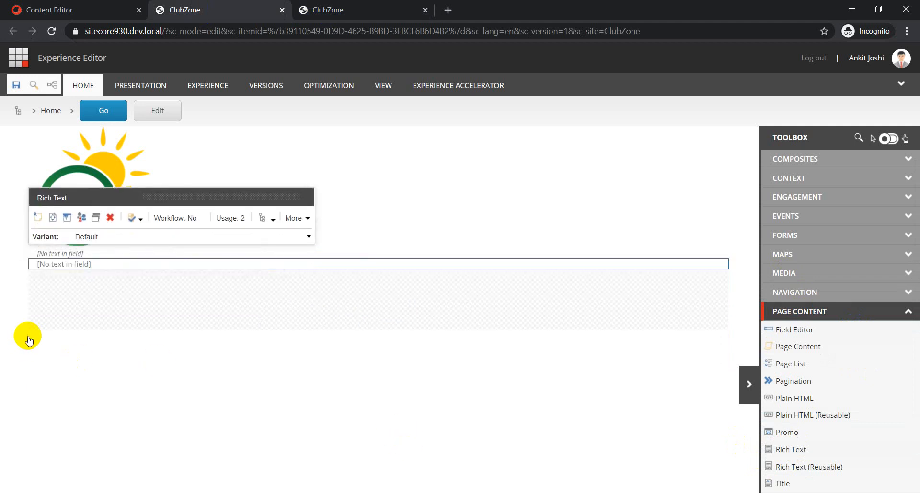
left_click(62, 263)
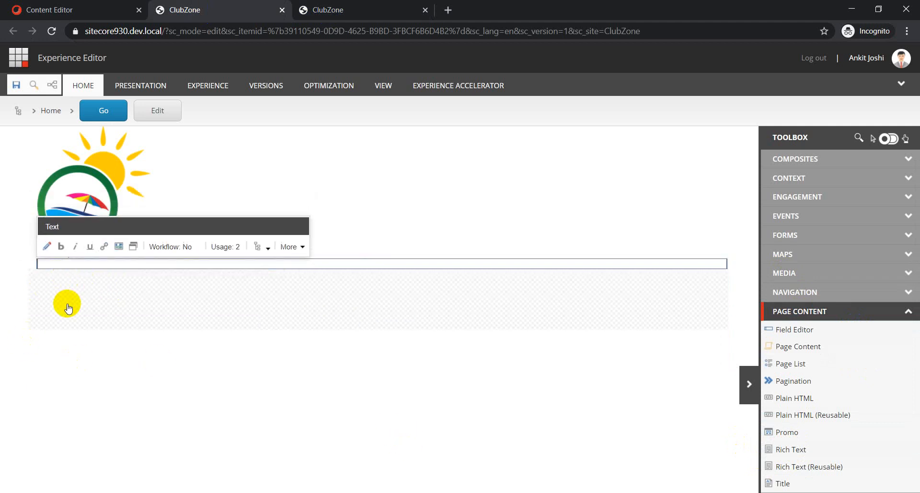
left_click(50, 248)
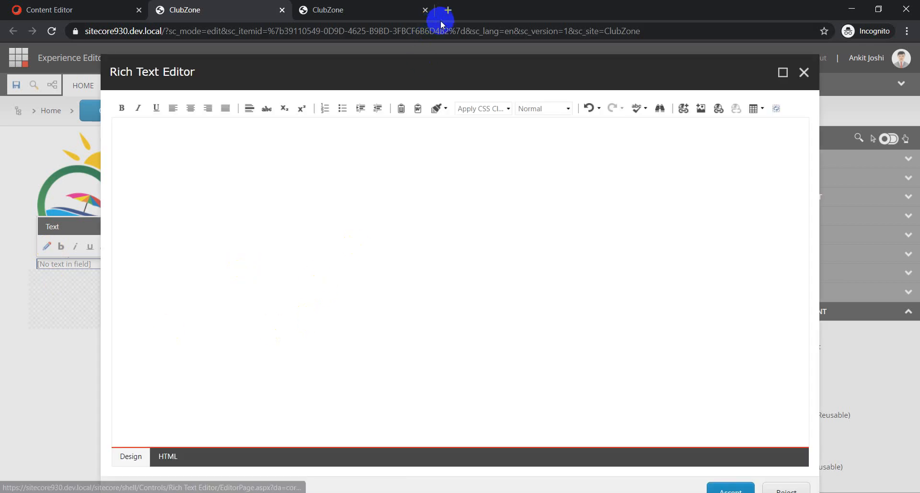
- Search the web for "clubmahindra" in a new browser tab and open the Club Mahindra website
left_click(447, 10)
type("club")
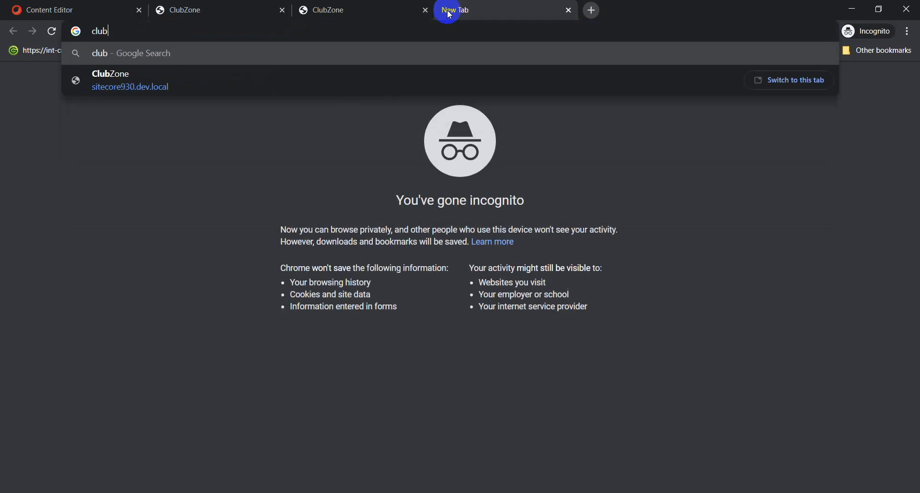
type("mahindra")
key("Return")
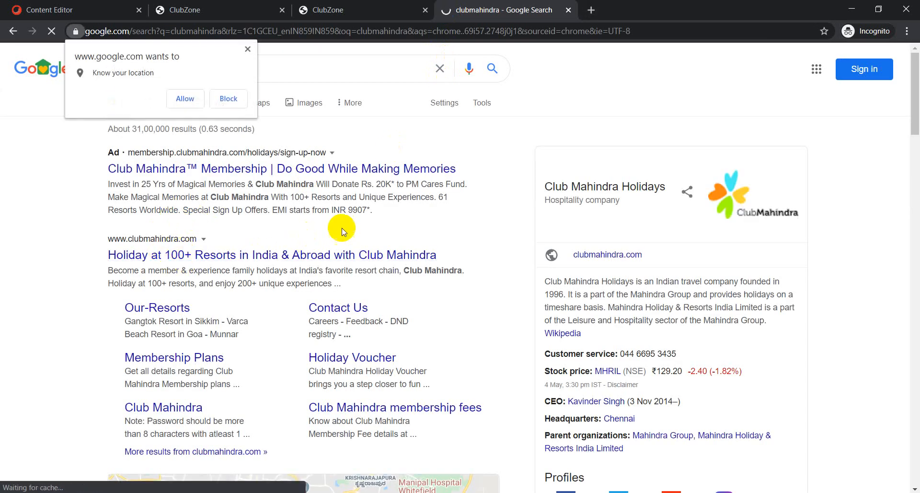
left_click(447, 245)
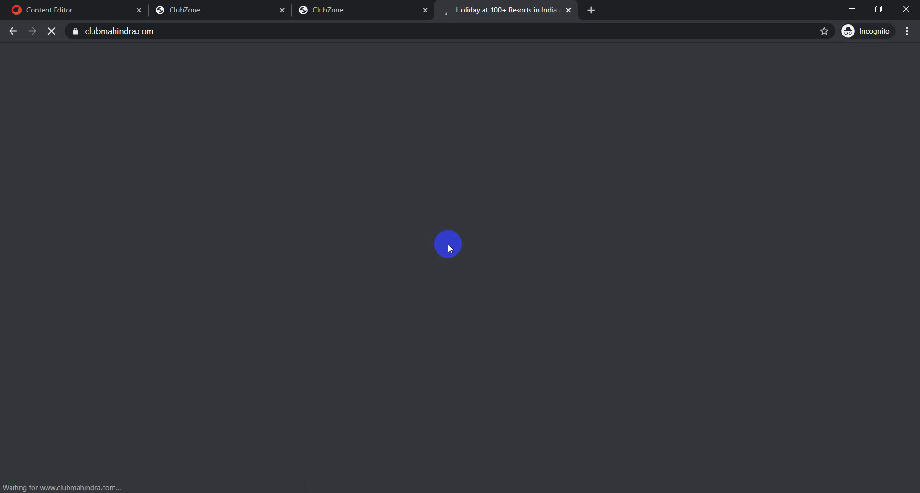
- Dismiss the notification overlay and open the Beach page from the Terrain links in the website's footer
scroll(448, 243, "down", 11)
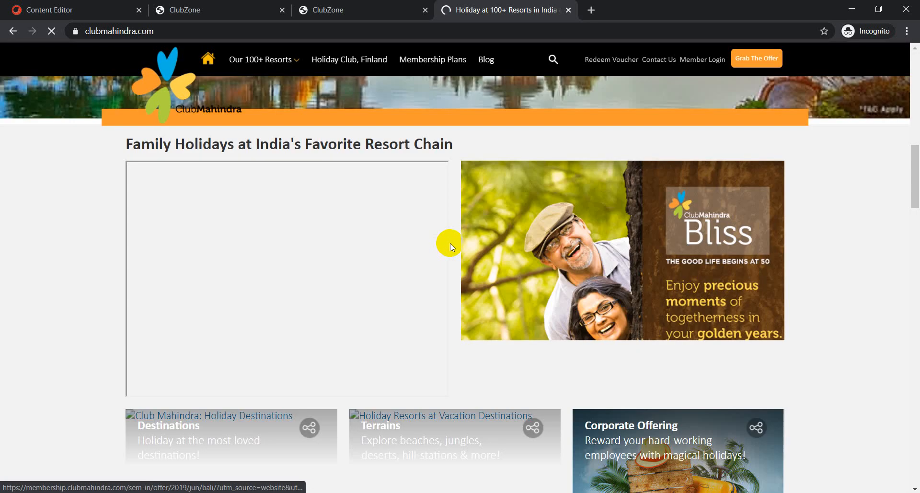
scroll(454, 240, "down", 15)
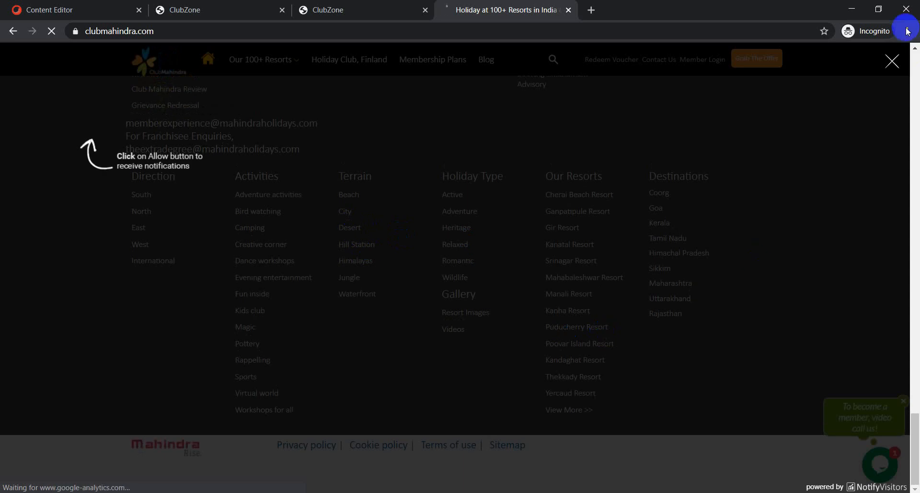
left_click(895, 67)
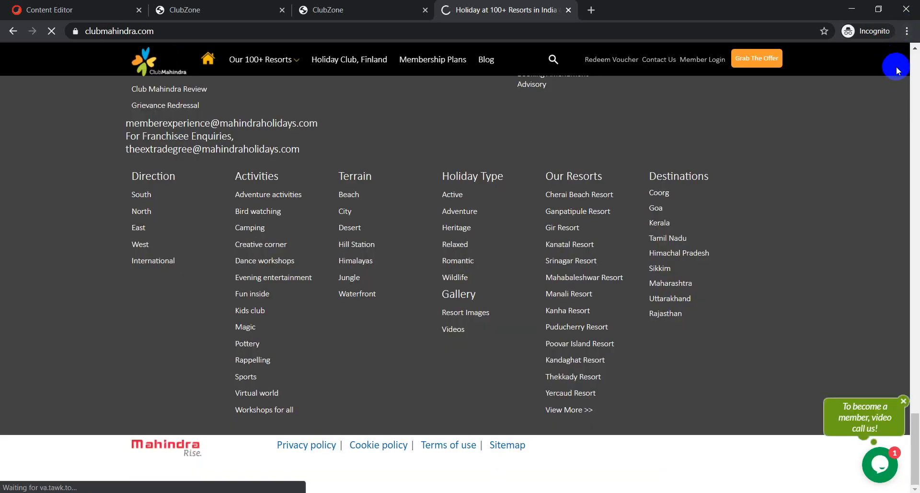
left_click(396, 243)
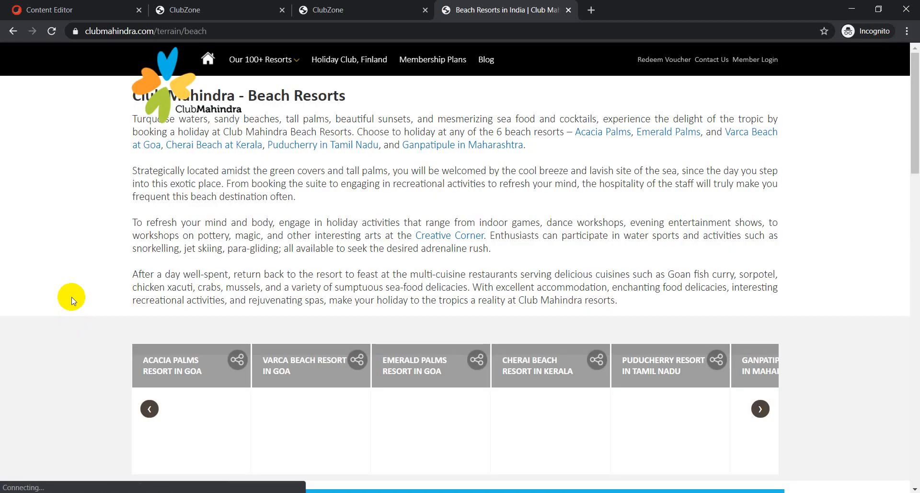
- Copy the Beach Resorts heading with its four paragraphs and paste them into the ClubZone page's Rich Text Editor
scroll(468, 376, "down", 2)
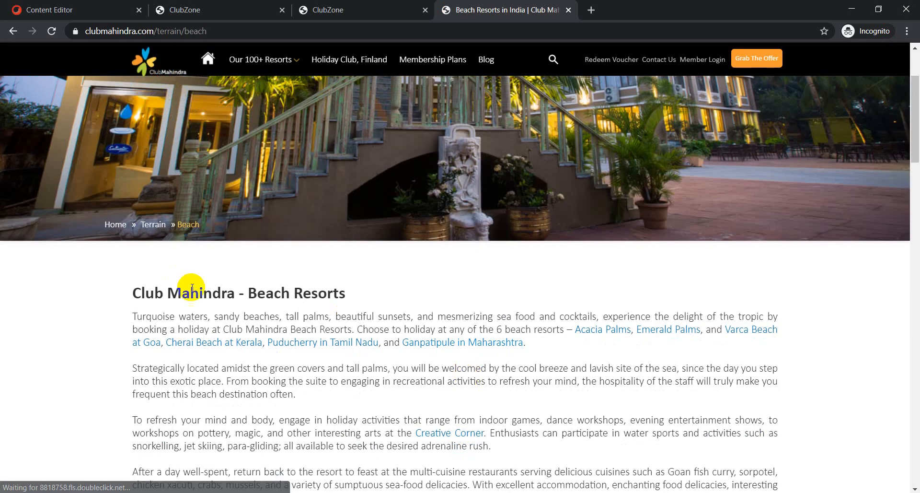
scroll(206, 300, "down", 1)
left_click_drag(133, 230, 632, 445)
key("ctrl+c")
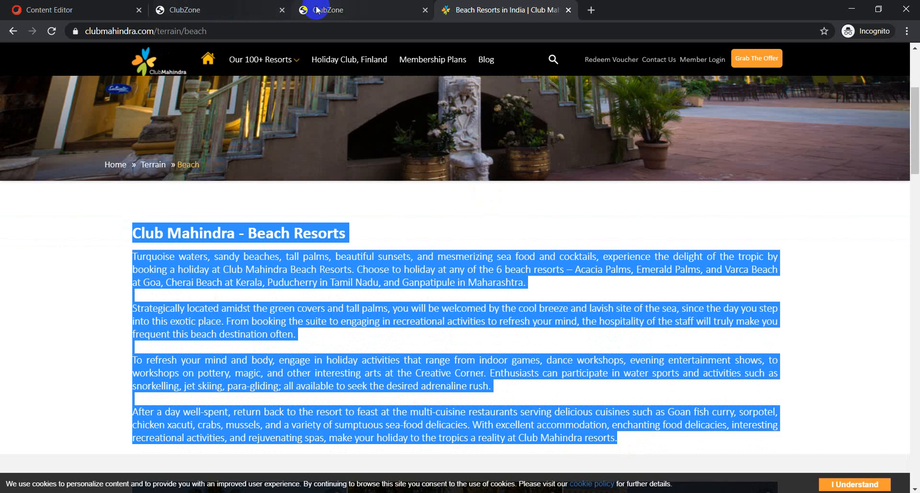
left_click(214, 9)
key("ctrl+v")
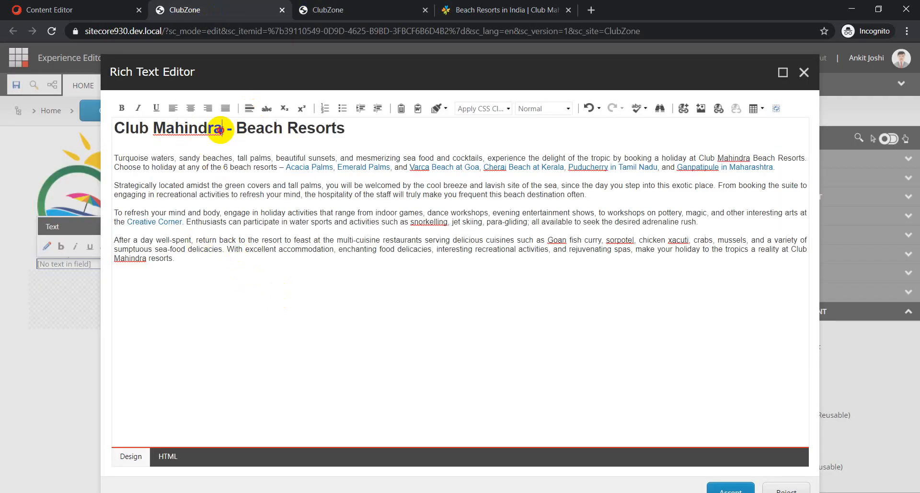
- Change the pasted heading to "Club Zone - Beach Resorts" and accept the rich text
left_click_drag(220, 129, 114, 127)
type("Clu")
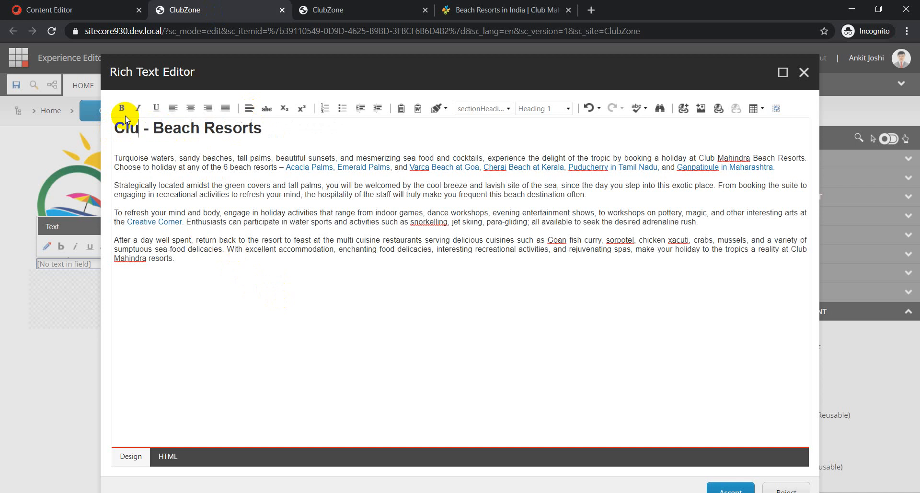
type("b Zone")
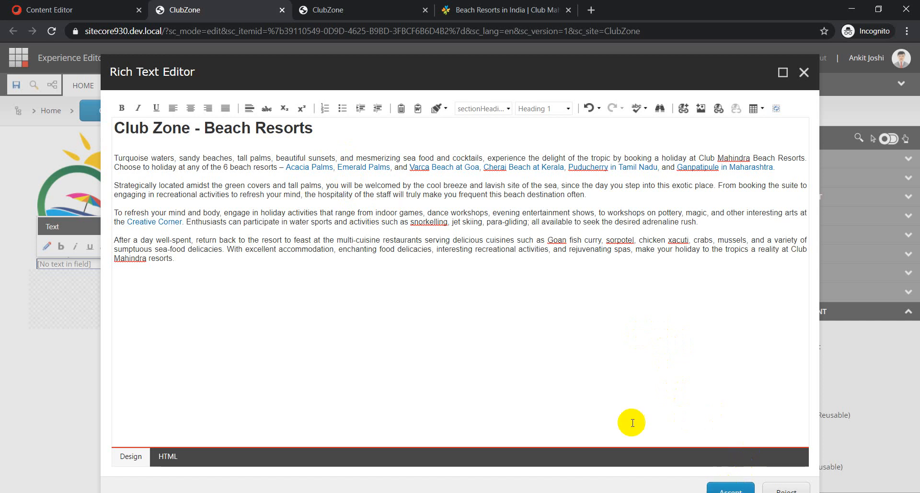
left_click(731, 488)
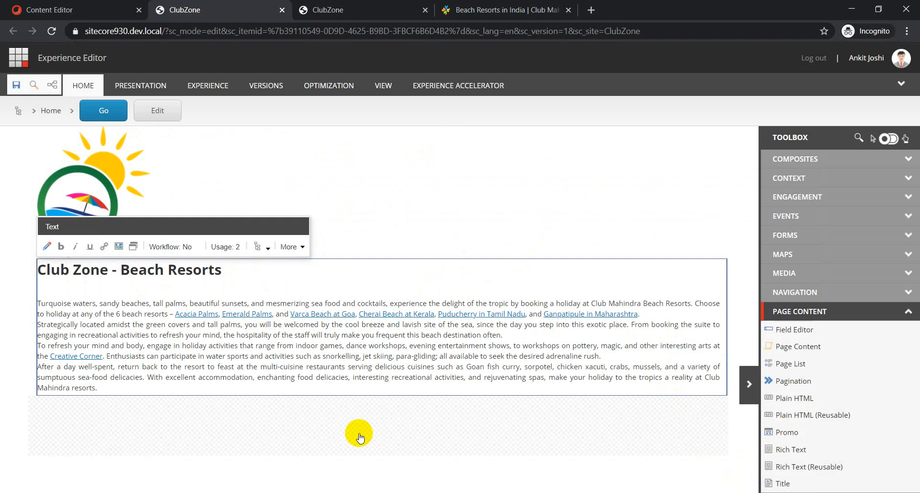
- Add a Link List component to the page's footer placeholder with the current site's Home List Items as its associated content
left_click(326, 442)
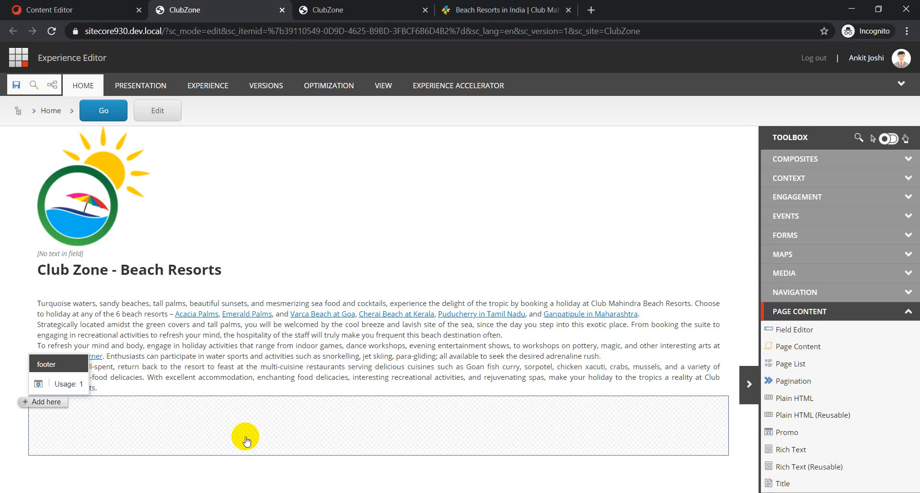
left_click(800, 293)
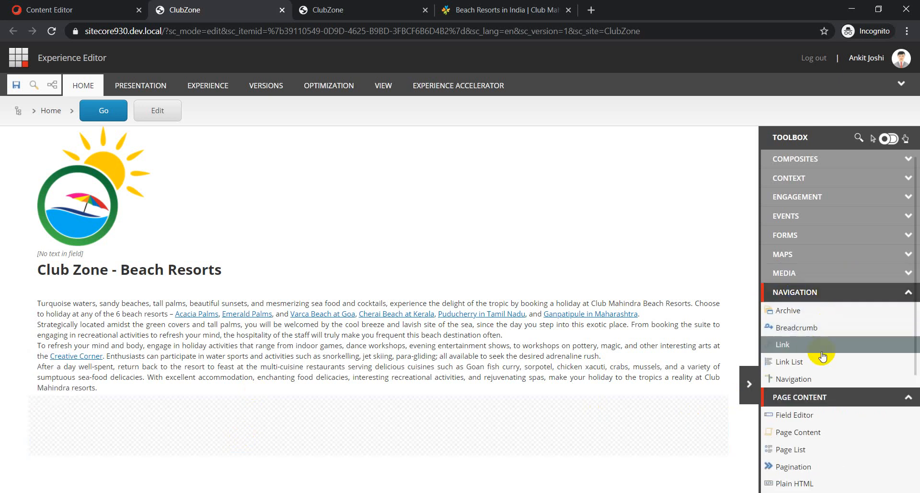
mouse_move(833, 370)
left_mouse_down()
mouse_move(794, 365)
mouse_move(316, 433)
mouse_move(117, 428)
mouse_move(181, 466)
left_mouse_up()
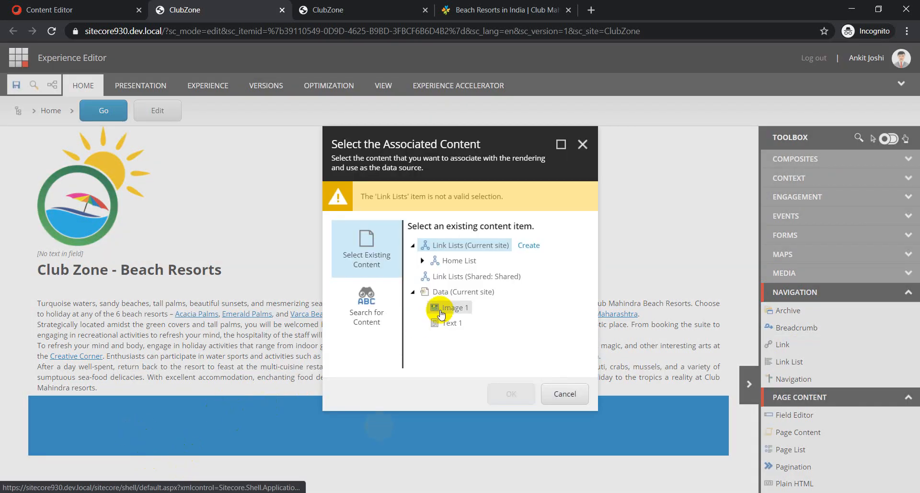
double_click(453, 264)
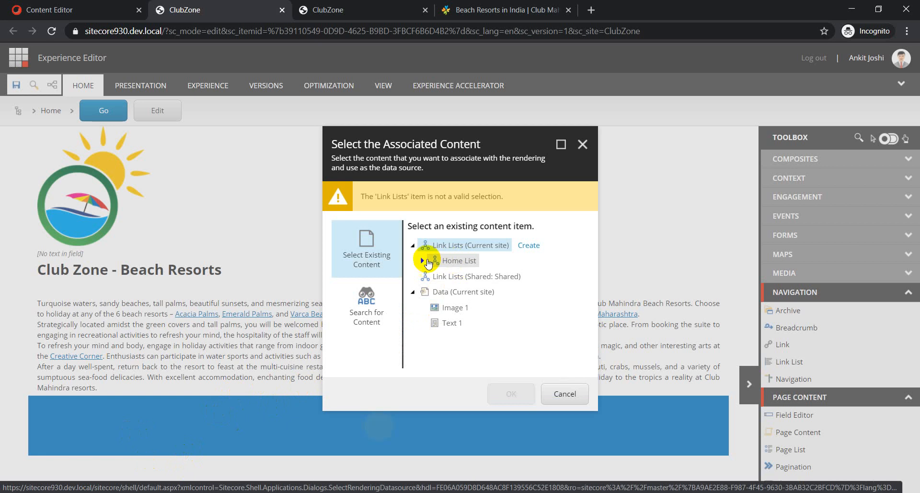
left_click(451, 278)
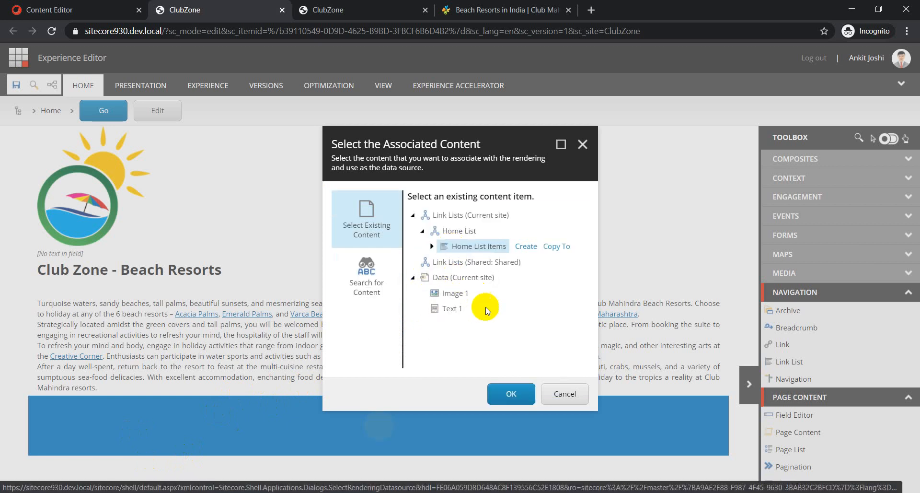
left_click(511, 394)
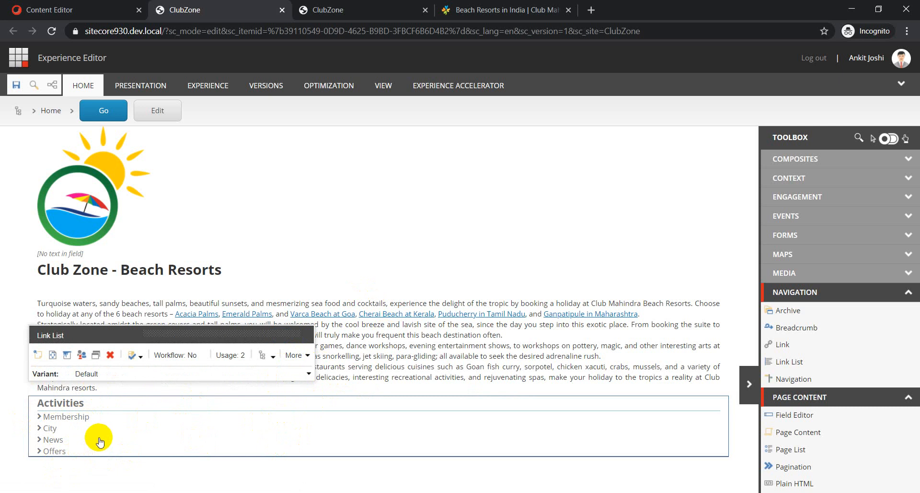
- Set the Membership link in the footer's Activities list to an internal link to the Home item
left_click(75, 421)
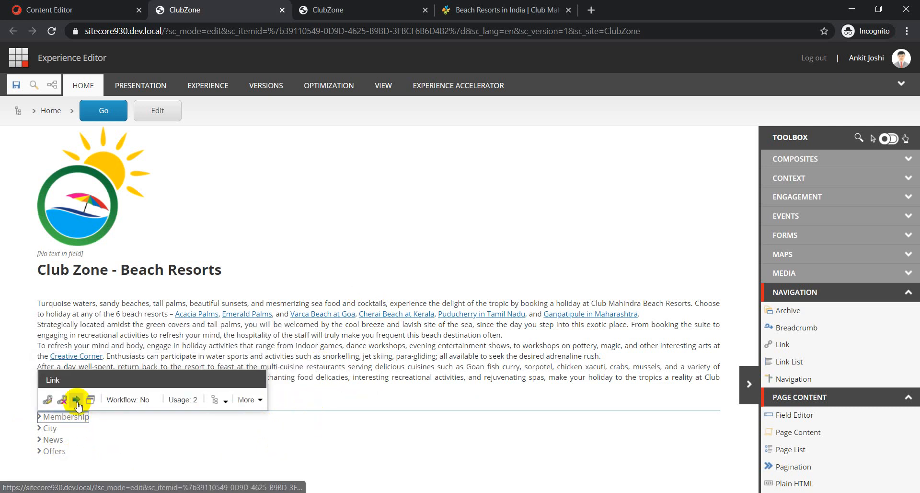
left_click(47, 399)
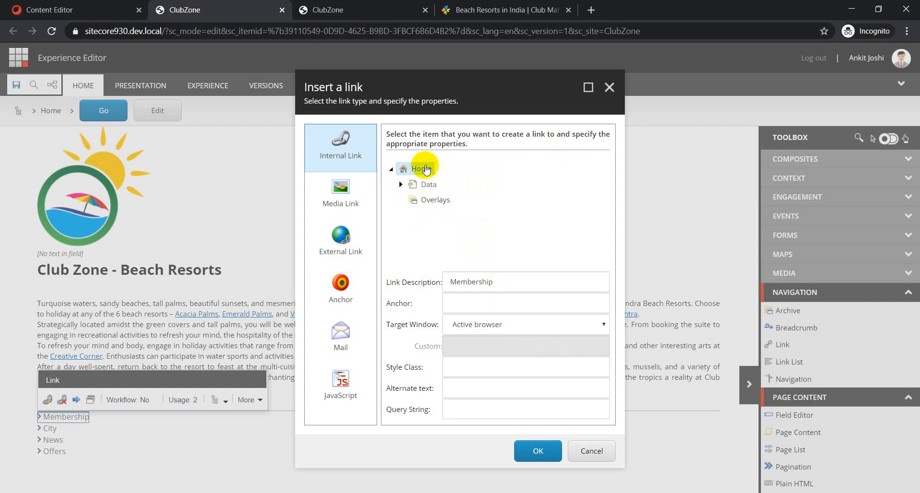
left_click(517, 455)
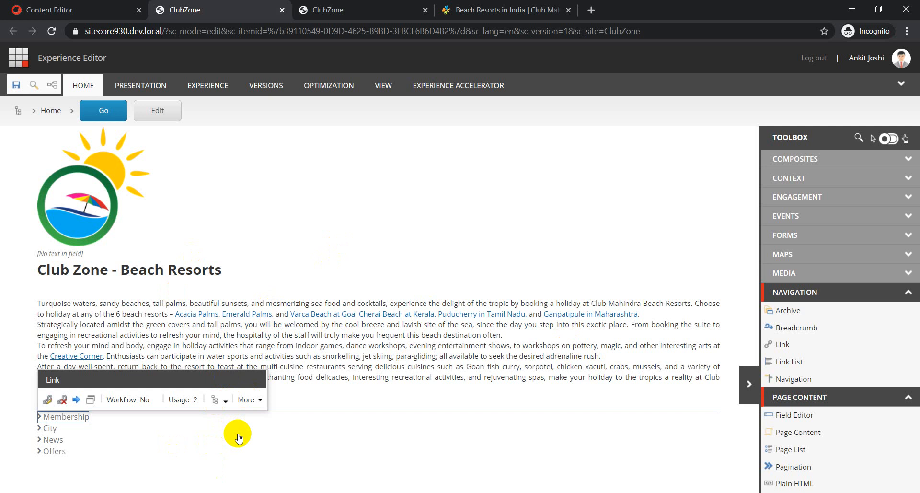
- Save the page and smart publish it with subitems and related items to the Internet (web) target in English
left_click(16, 85)
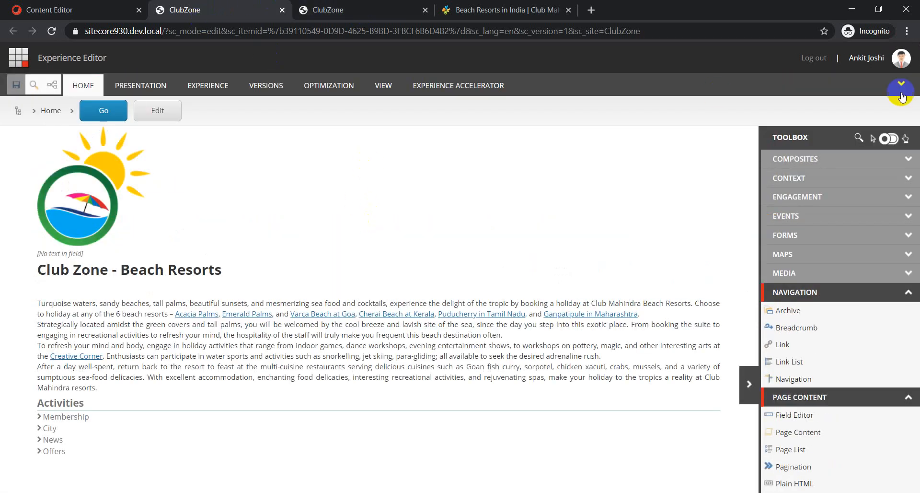
left_click(902, 93)
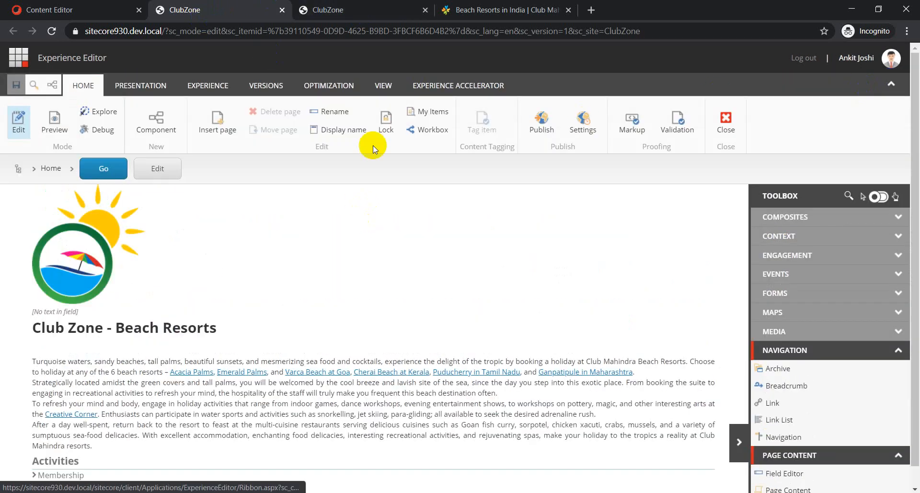
left_click(540, 124)
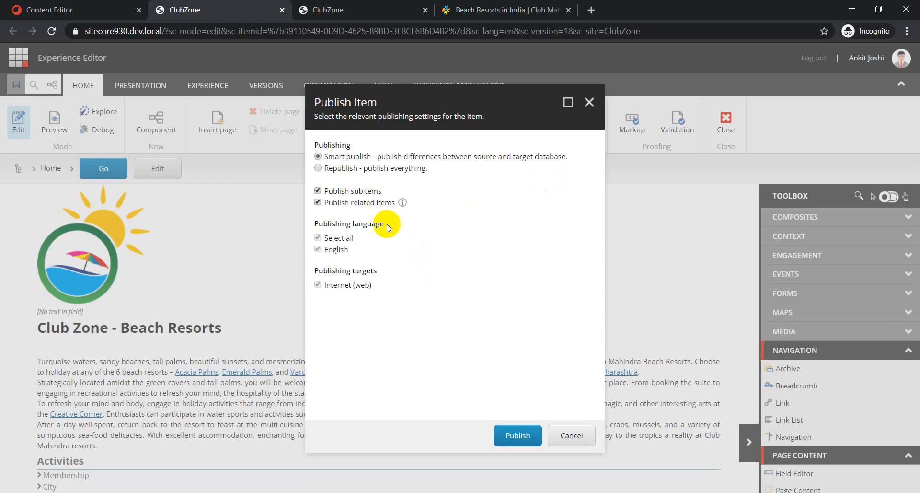
left_click(517, 435)
left_click(515, 334)
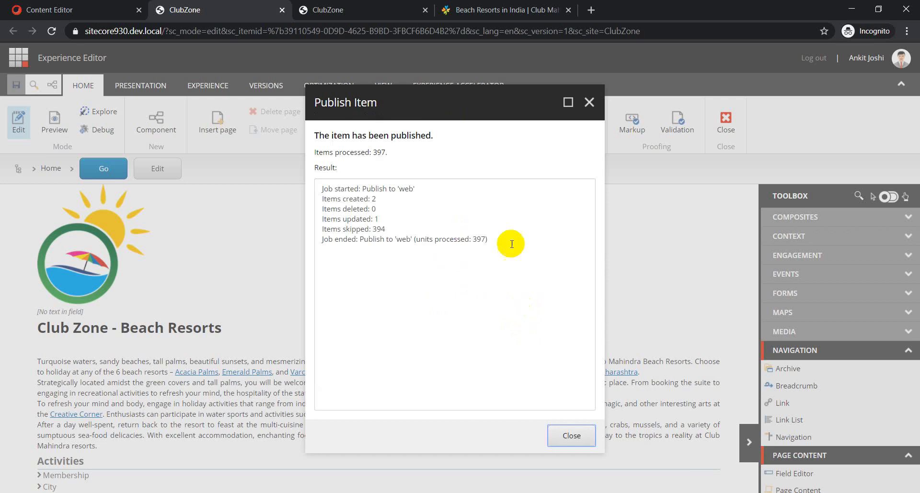
left_click(570, 436)
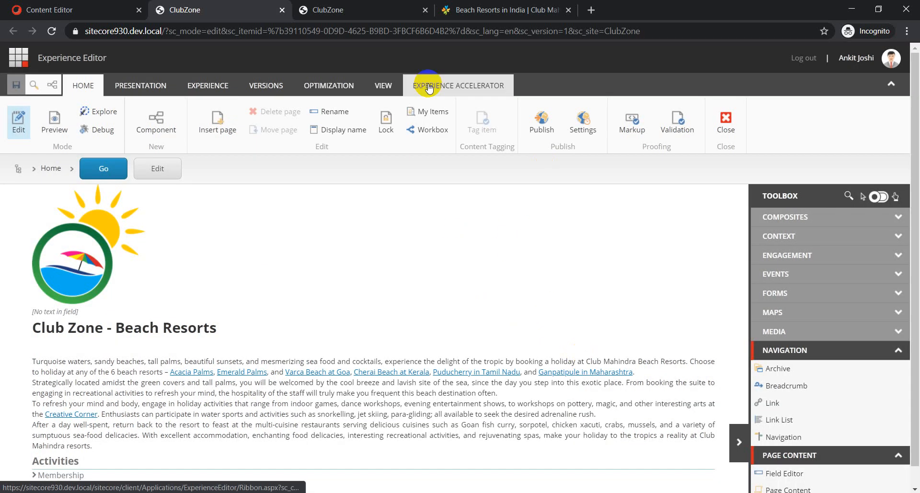
- Load sitecore930.dev.local in the second ClubZone browser tab and view the page in Preview mode
left_click(324, 18)
left_click(190, 30)
key("Return")
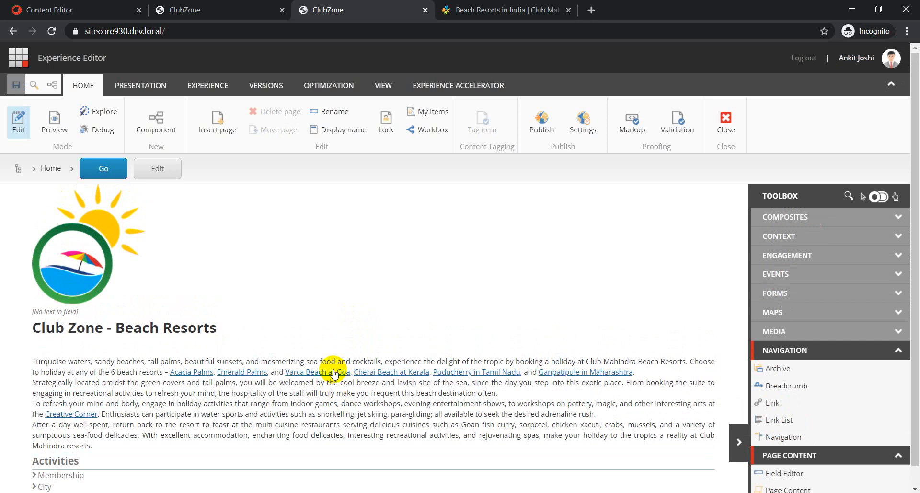
left_click(52, 123)
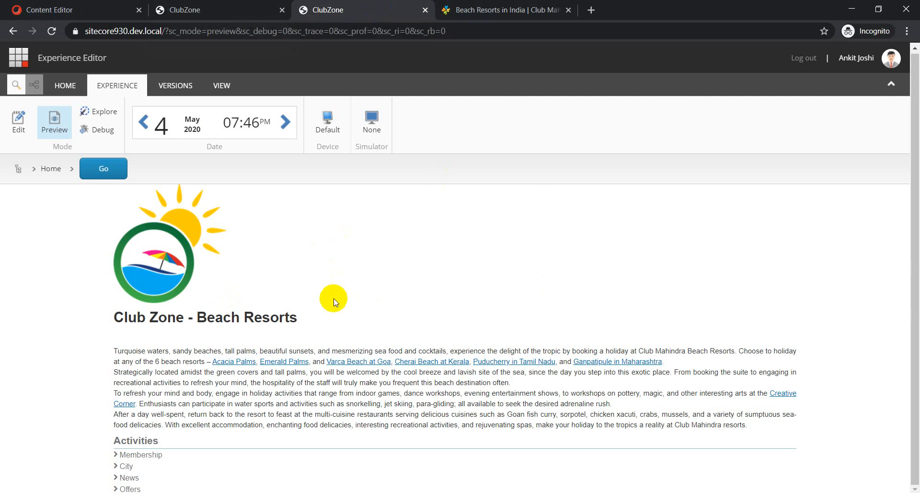
- Switch to the Content Editor and view the final layout in the ClubZone Home item's layout details
left_click(62, 9)
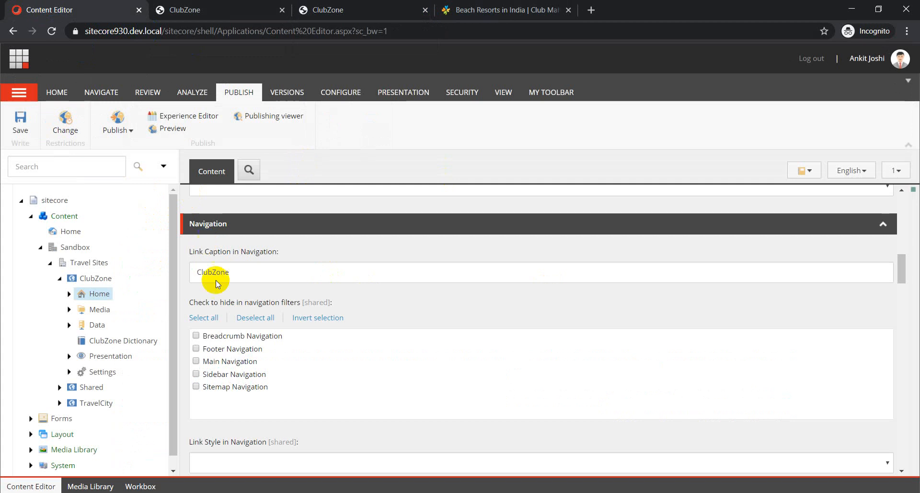
left_click(398, 93)
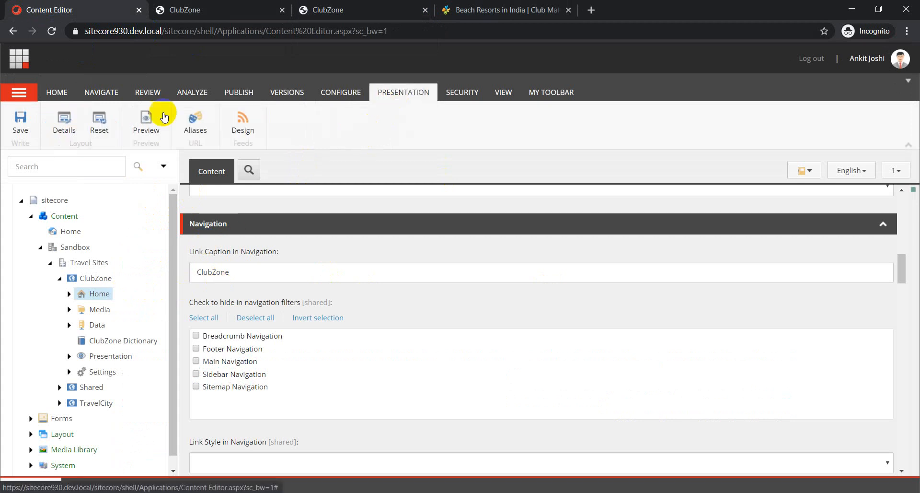
left_click(64, 125)
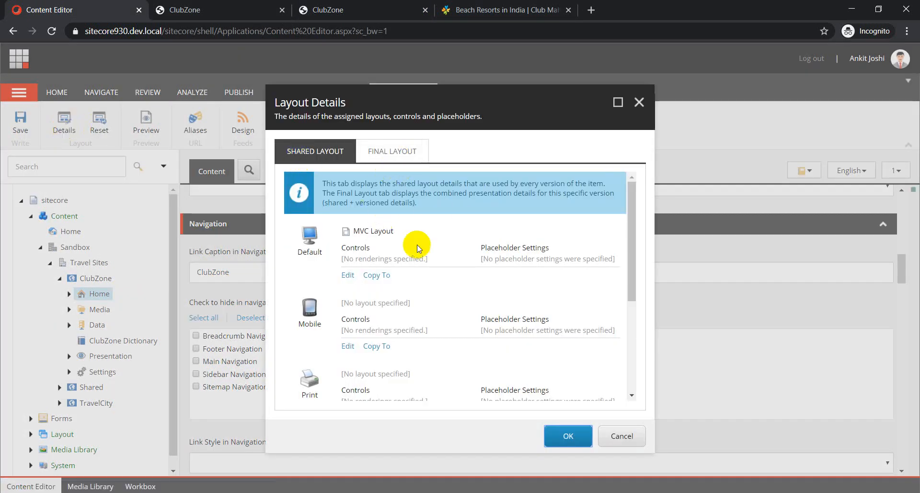
left_click(400, 158)
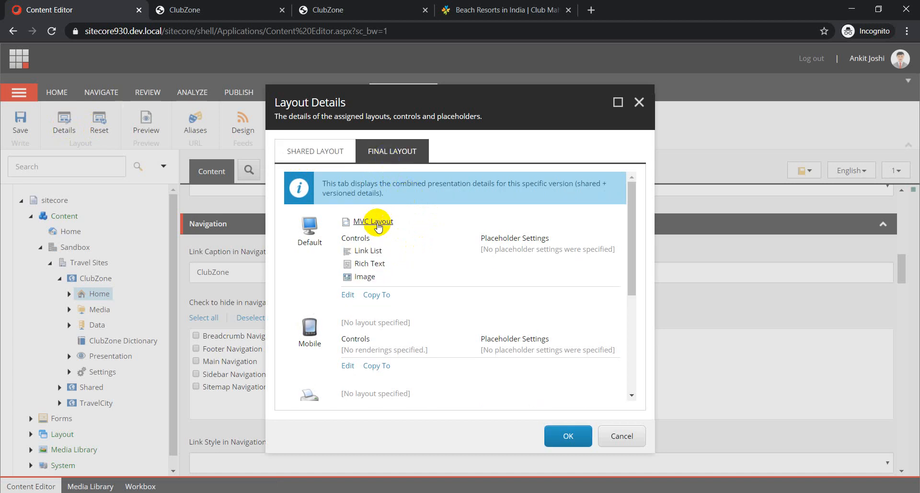
- Open the Default device of the final layout in the Device Editor and examine its controls and assigned layout
left_click(347, 294)
left_click(283, 170)
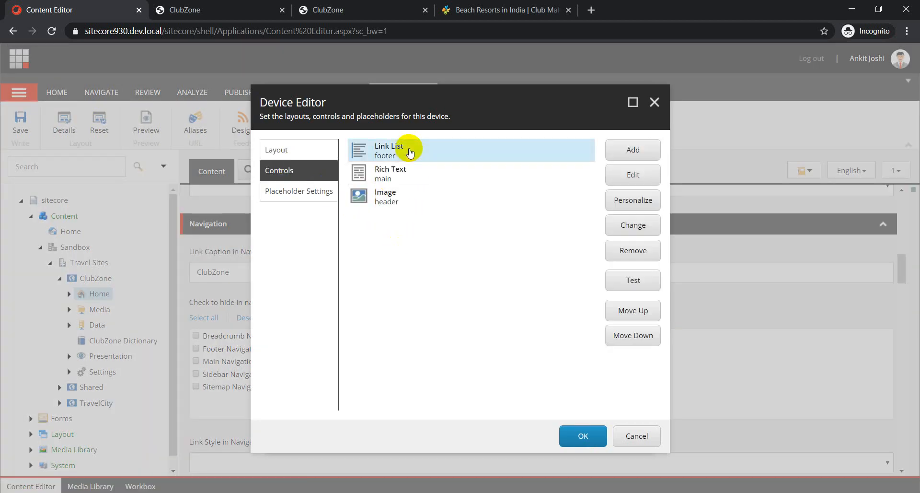
left_click(277, 150)
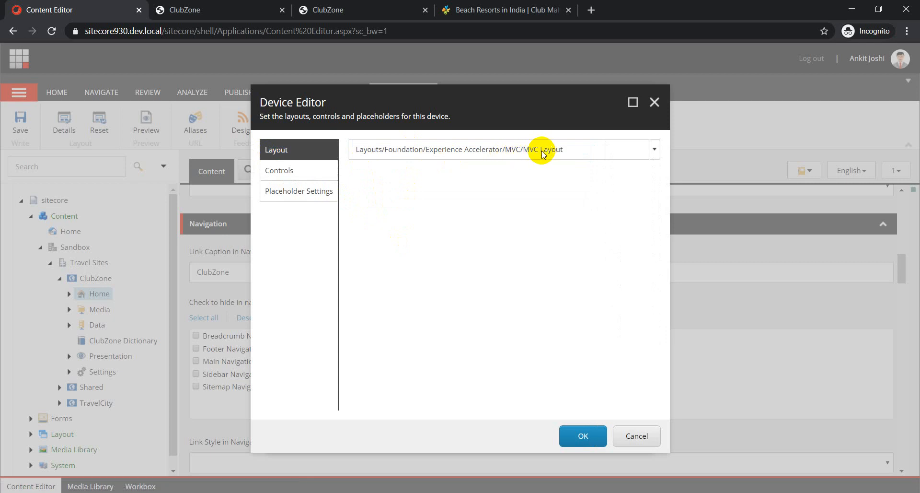